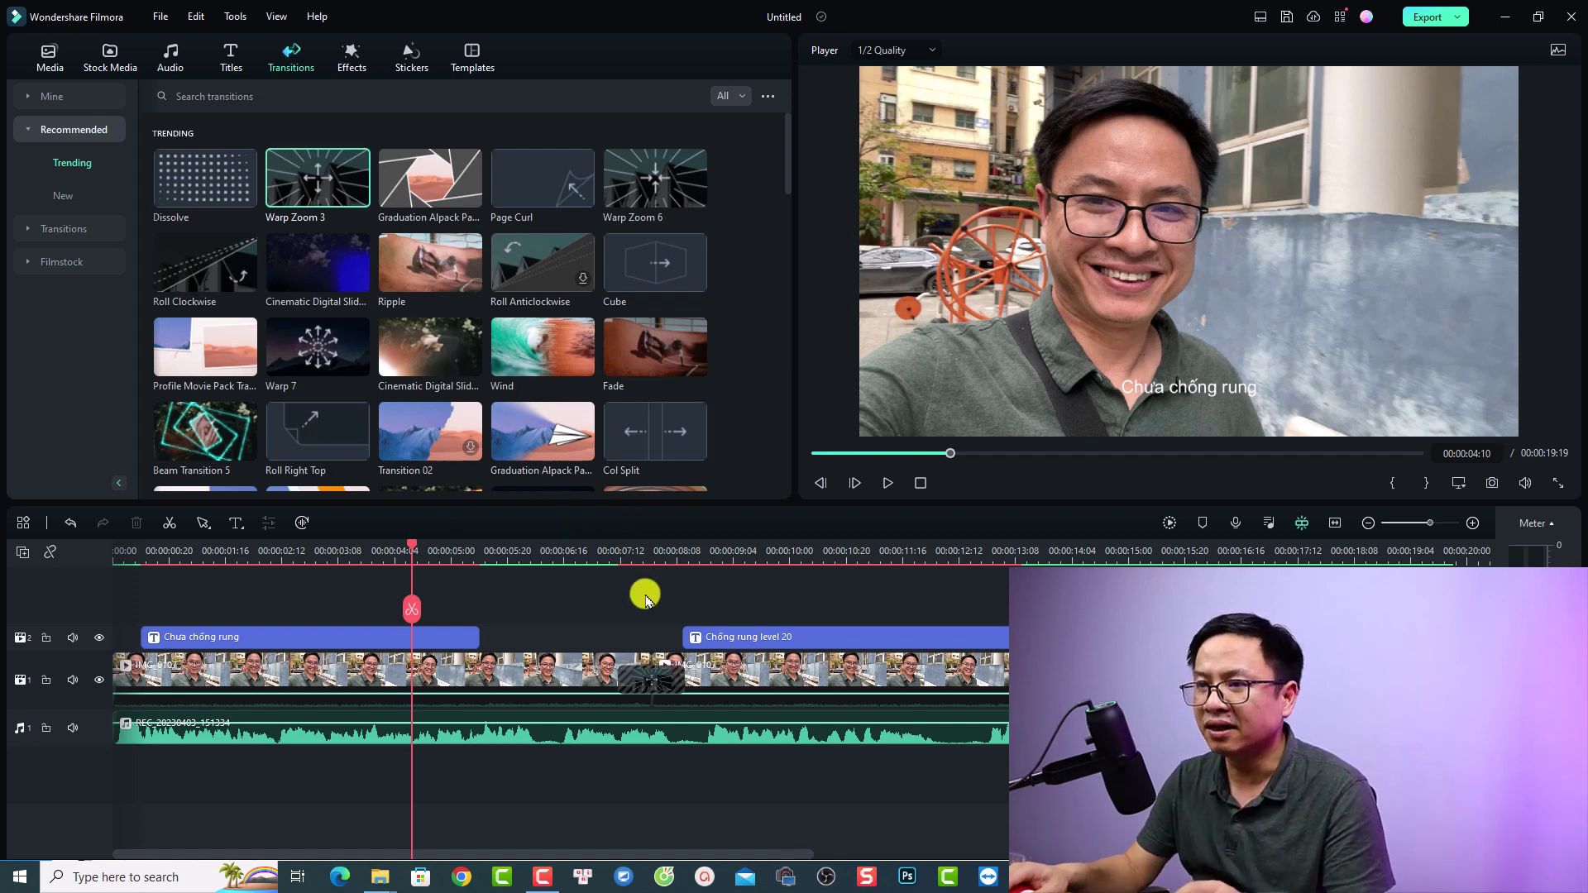
# - Clear the timeline by deleting all its video clips, titles, transition and audio
pyautogui.click(132, 551)
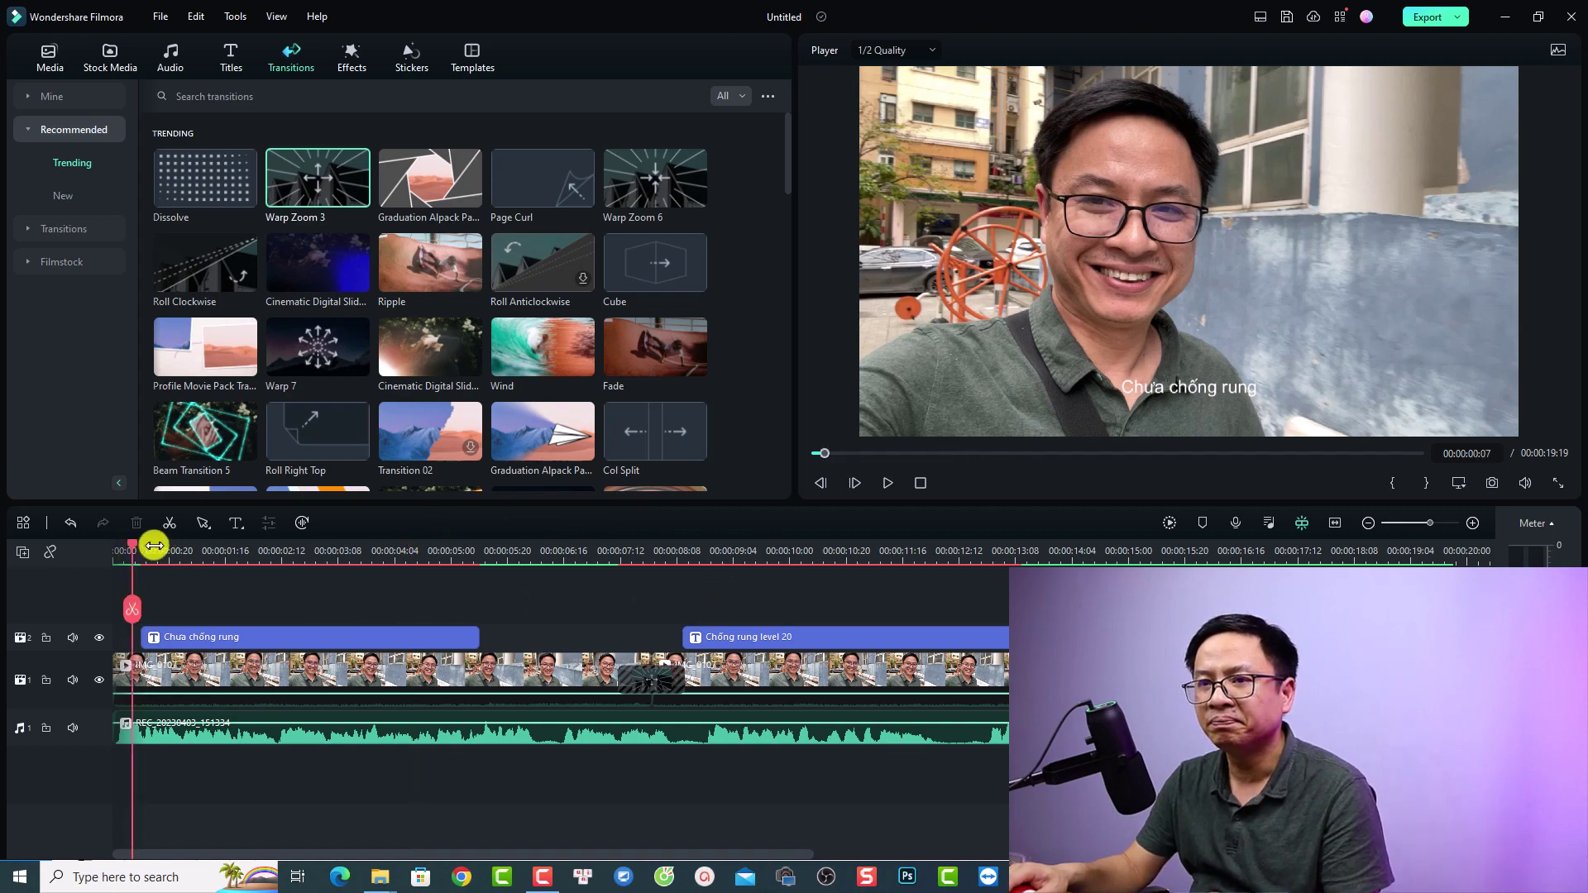
pyautogui.moveTo(132, 546); pyautogui.dragTo(712, 612)
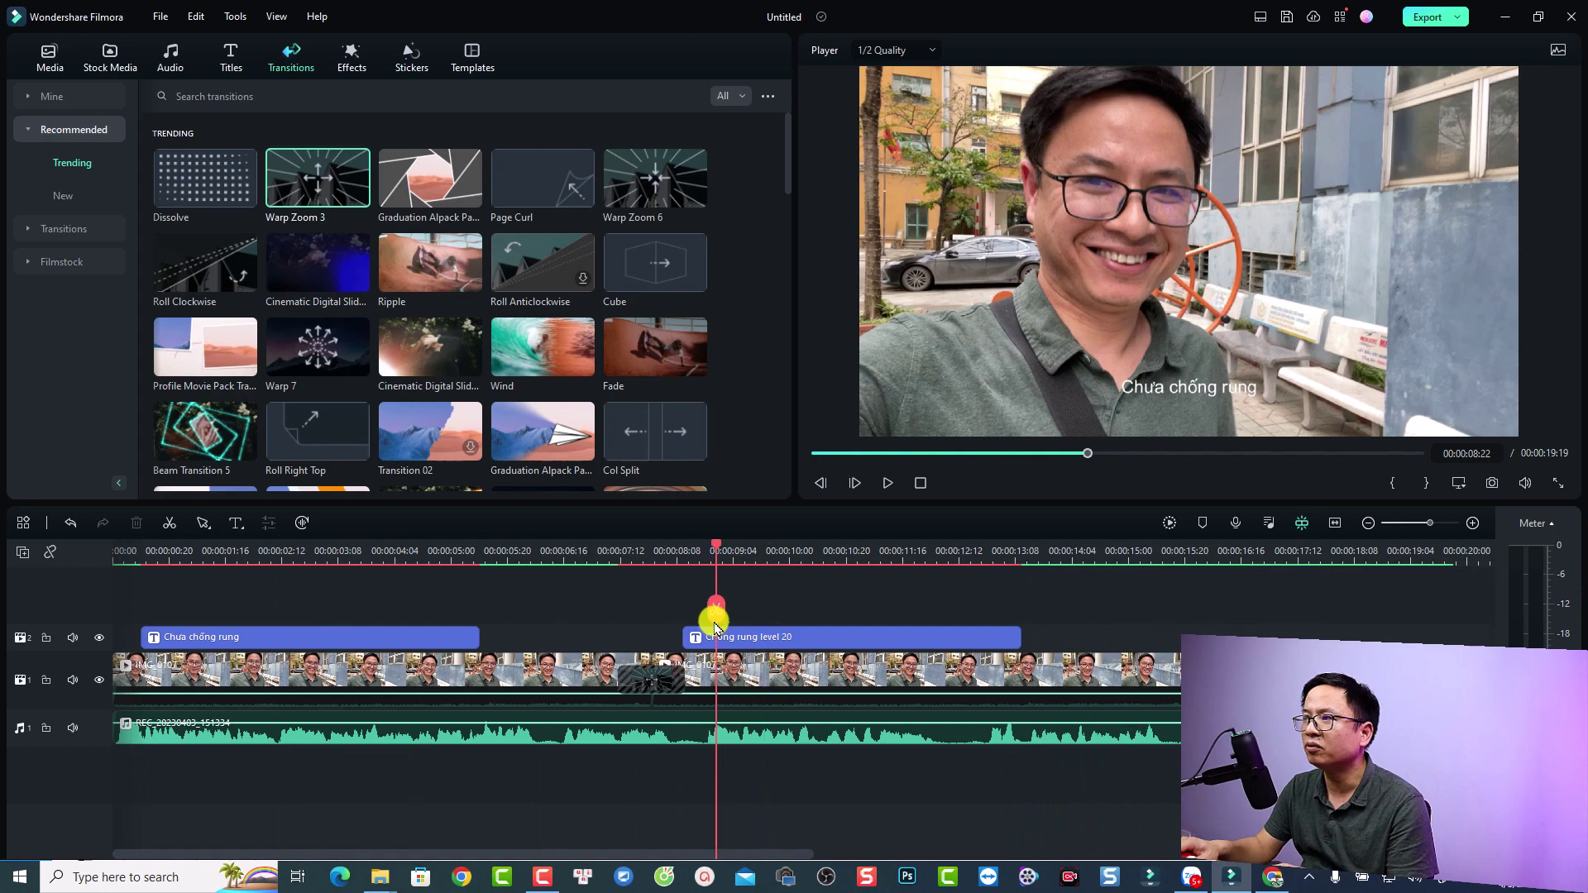
pyautogui.click(518, 663)
pyautogui.click(752, 687)
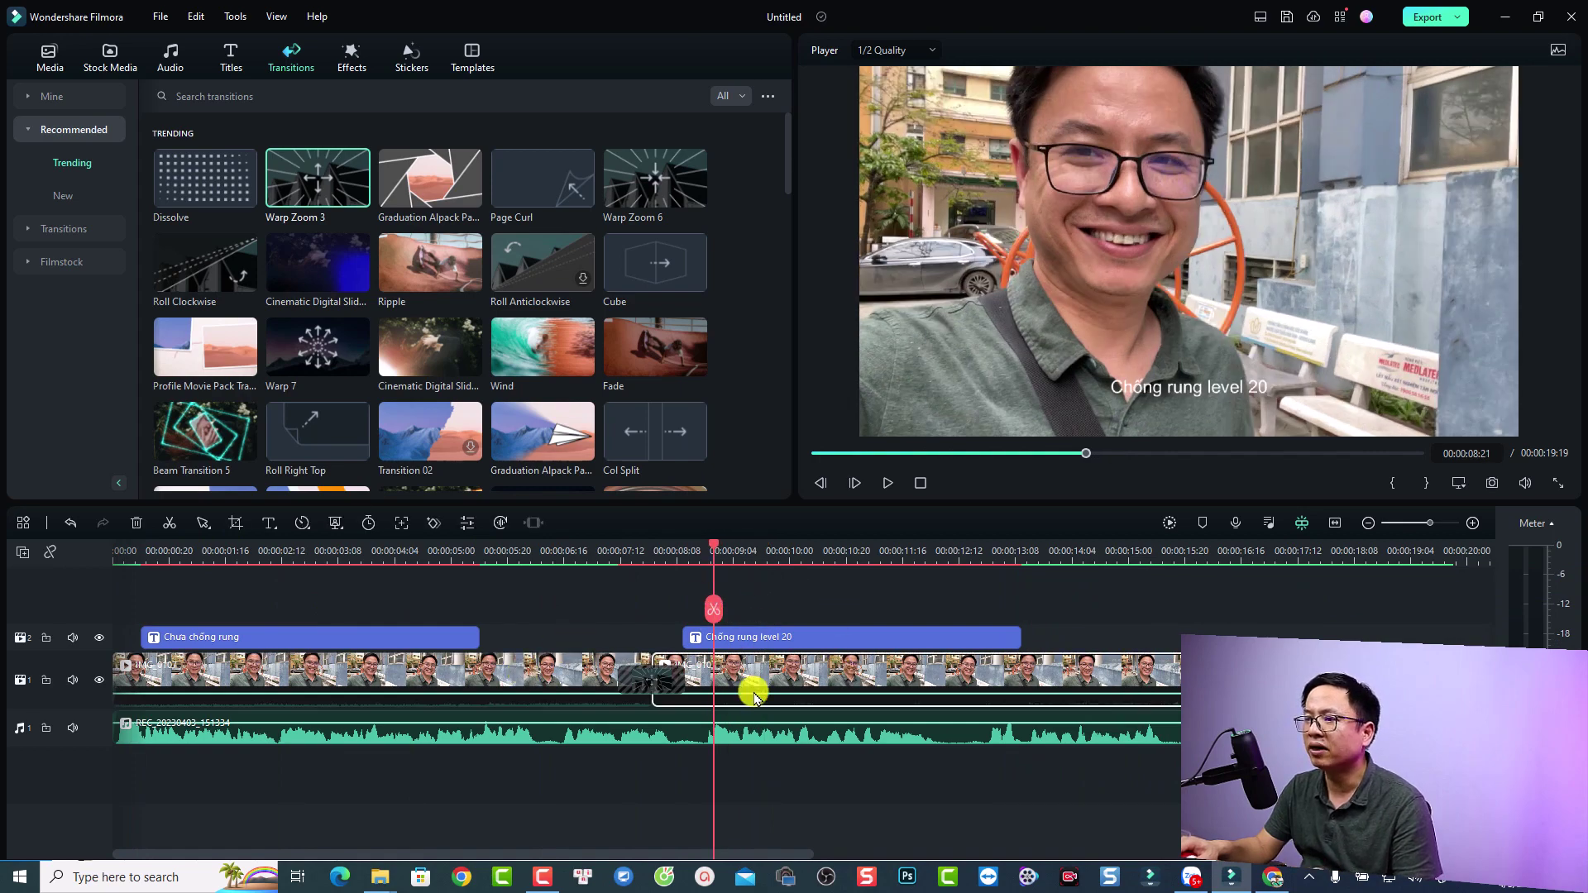
pyautogui.hotkey('ctrl', 'a')
pyautogui.press('Delete')
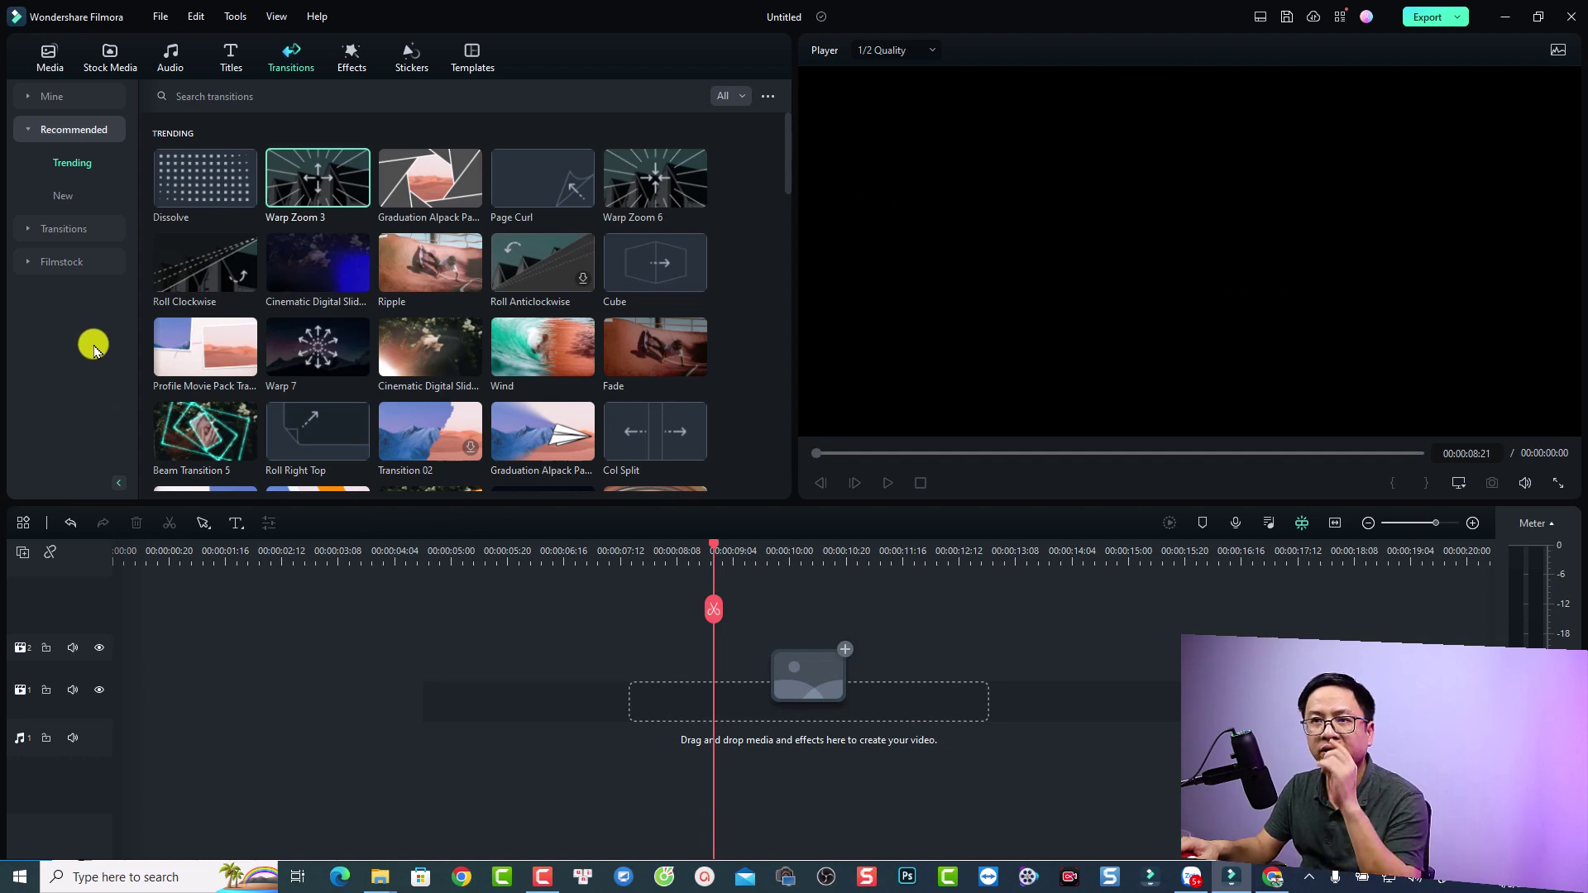
# - Place the IMG_0107 clip at the start of the first video track and return the playhead to the beginning
pyautogui.click(41, 58)
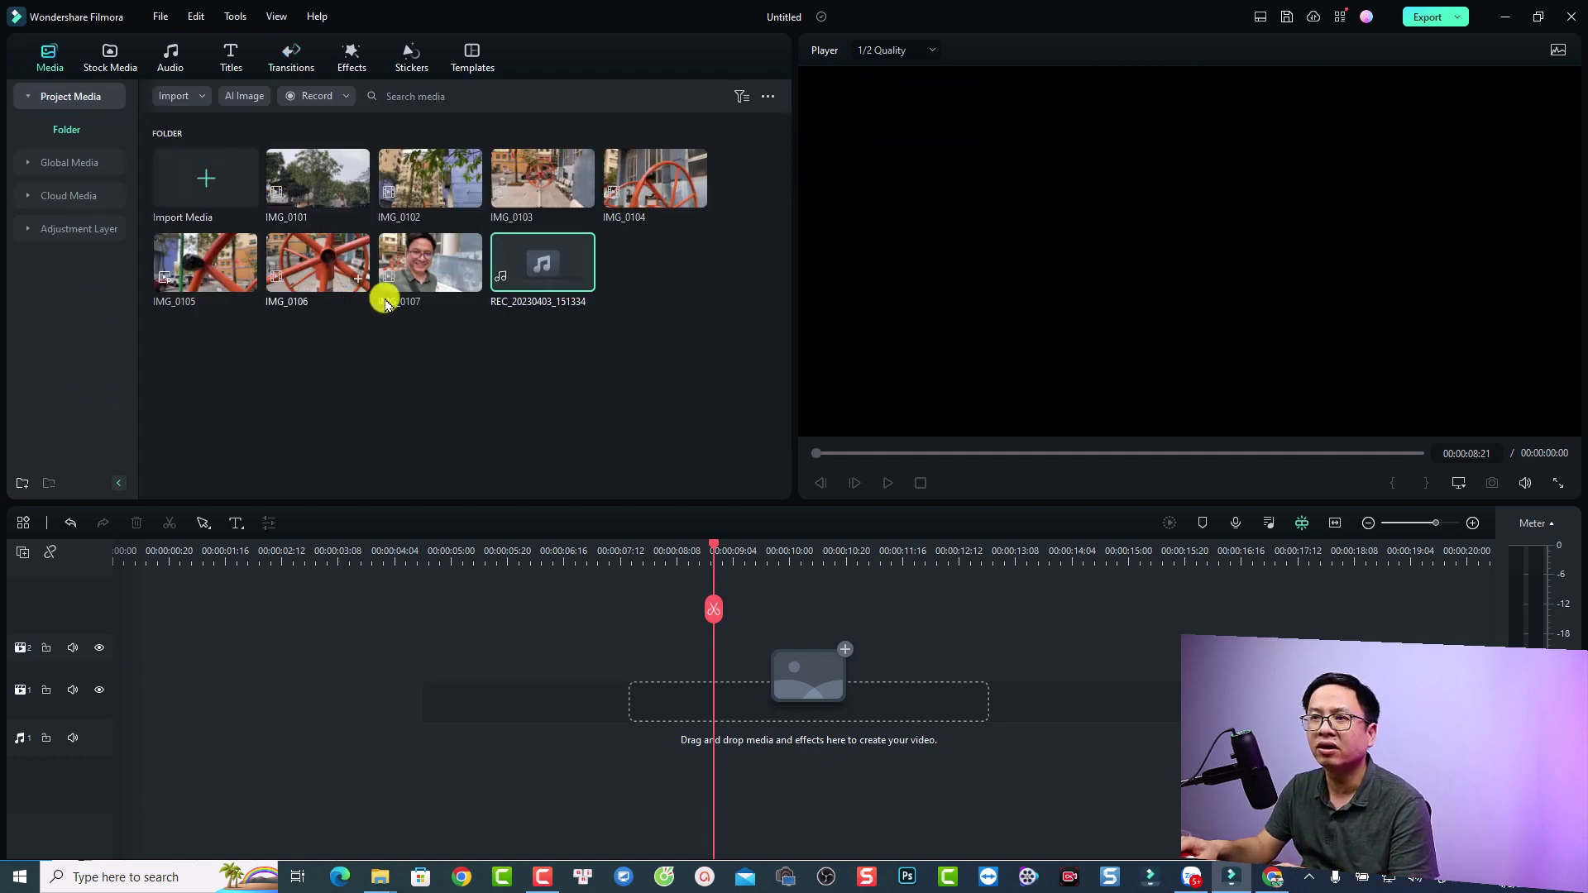
pyautogui.click(426, 248)
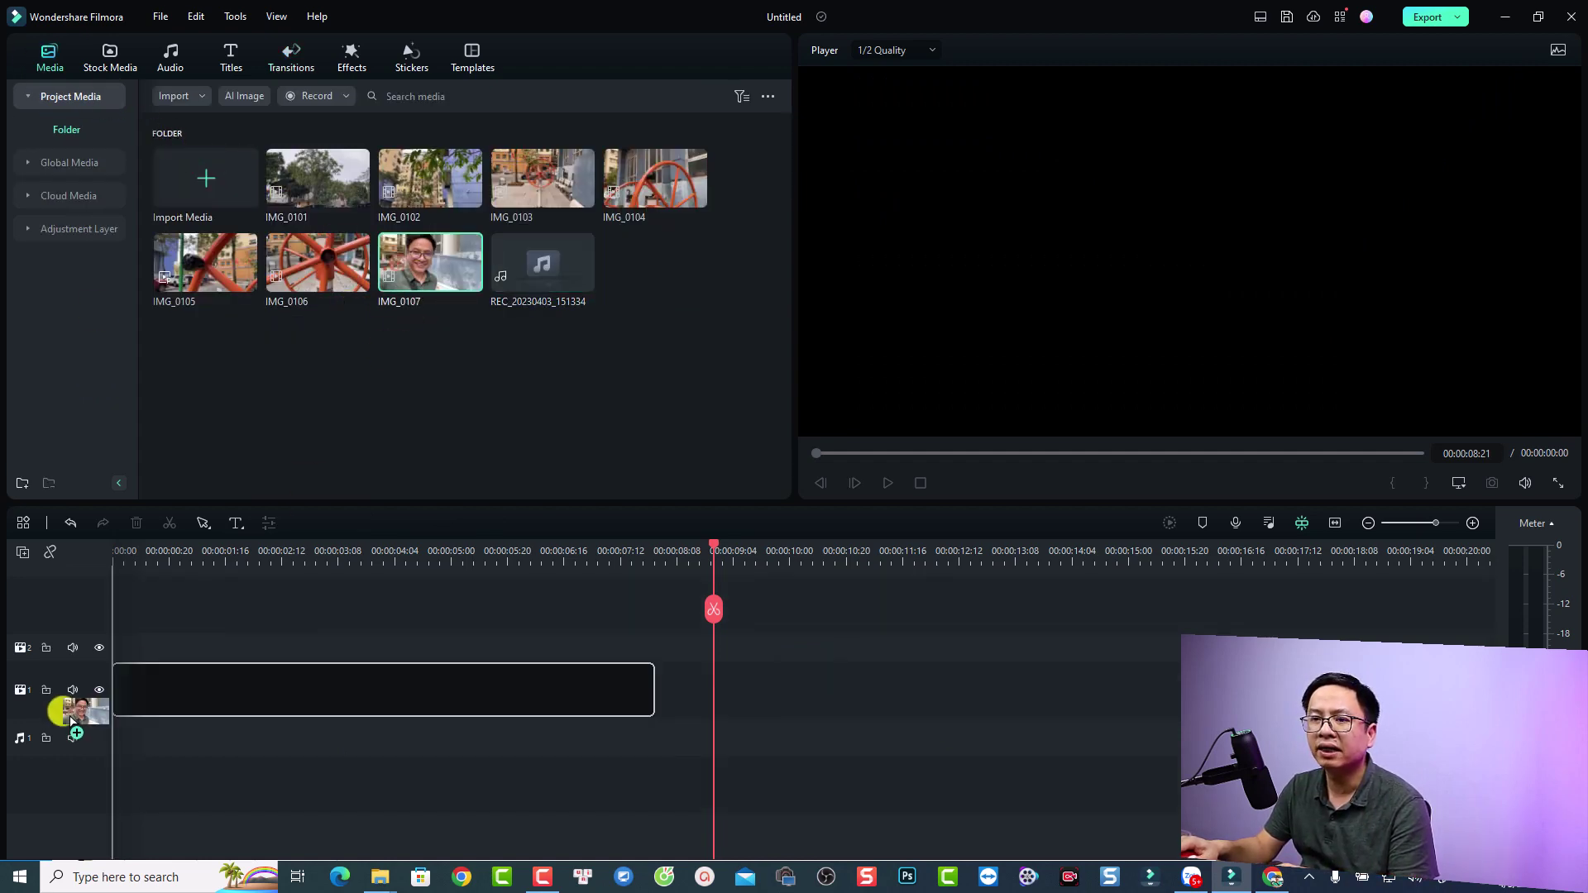
pyautogui.click(121, 559)
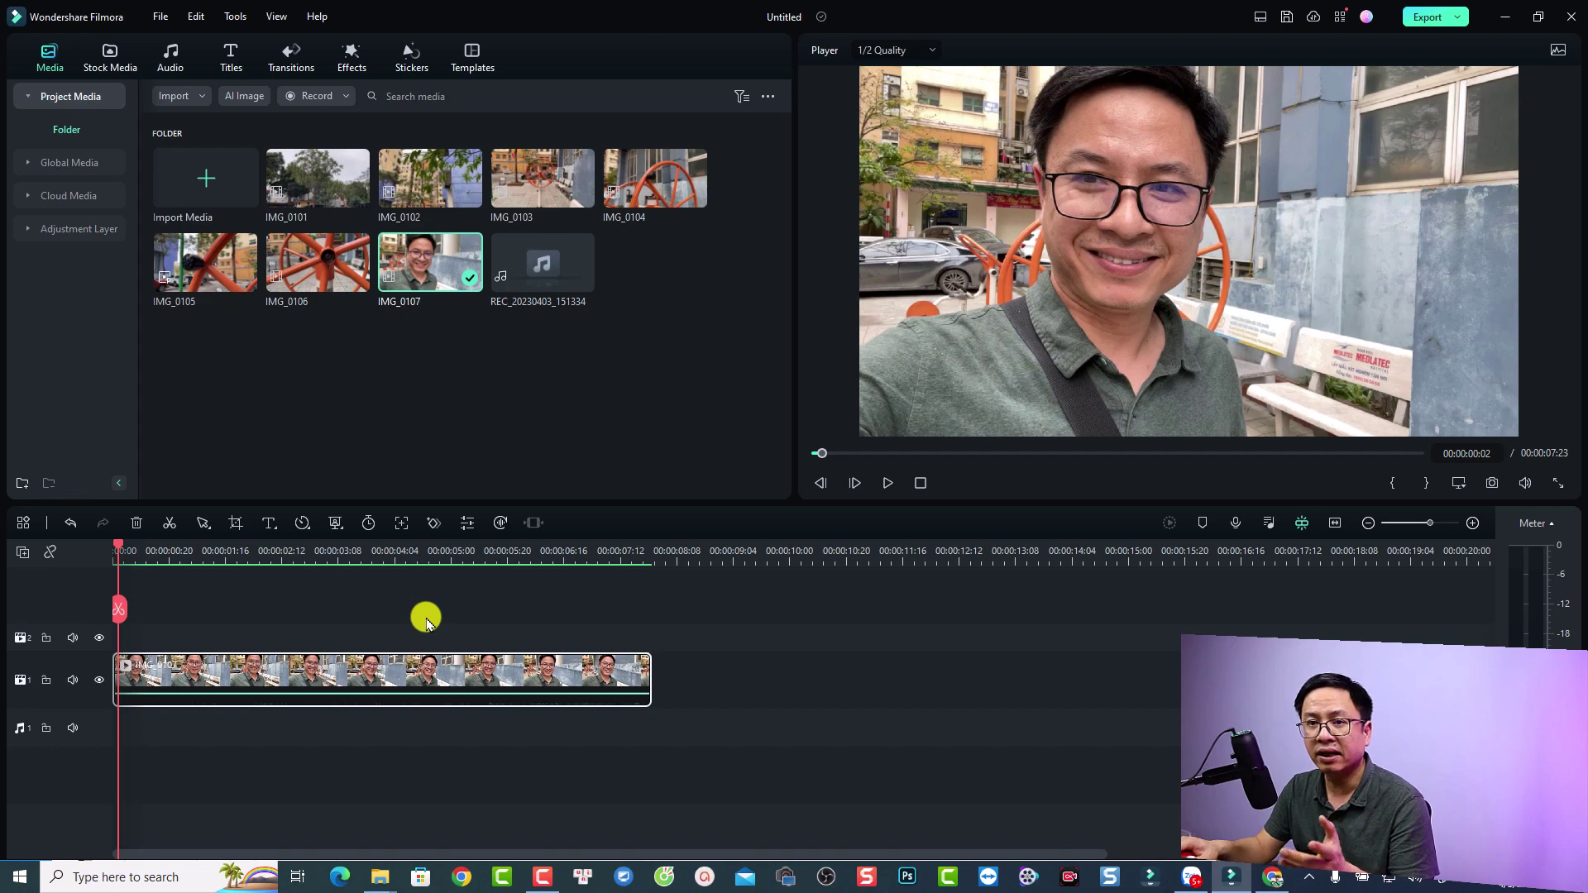
# - Play the IMG_0107 clip through to its end to check how shaky the footage is
pyautogui.press('space')
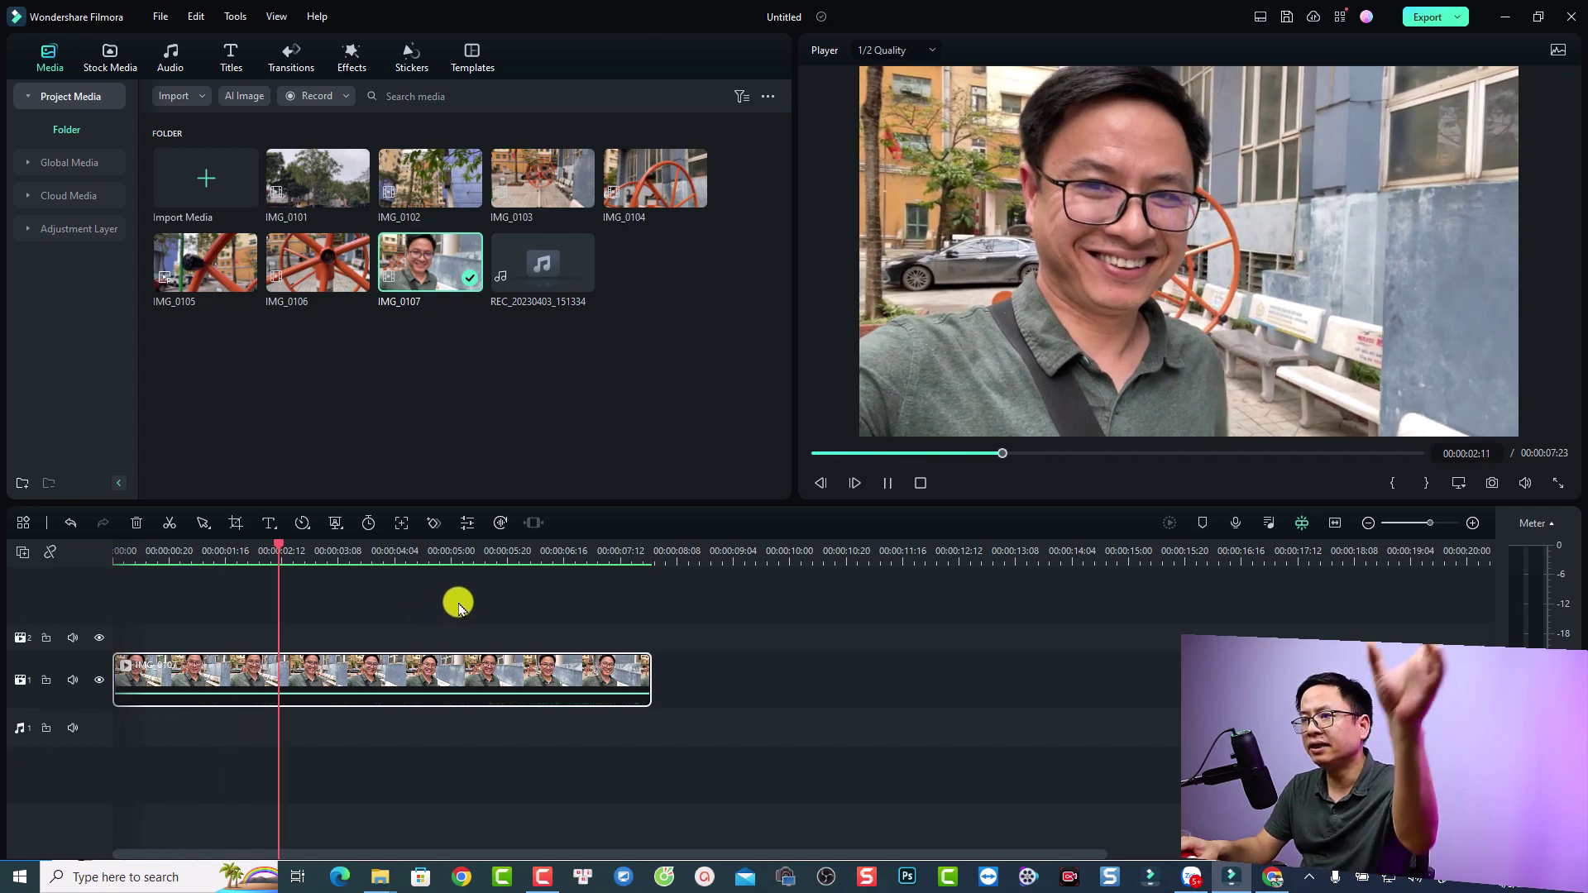
pyautogui.press('space')
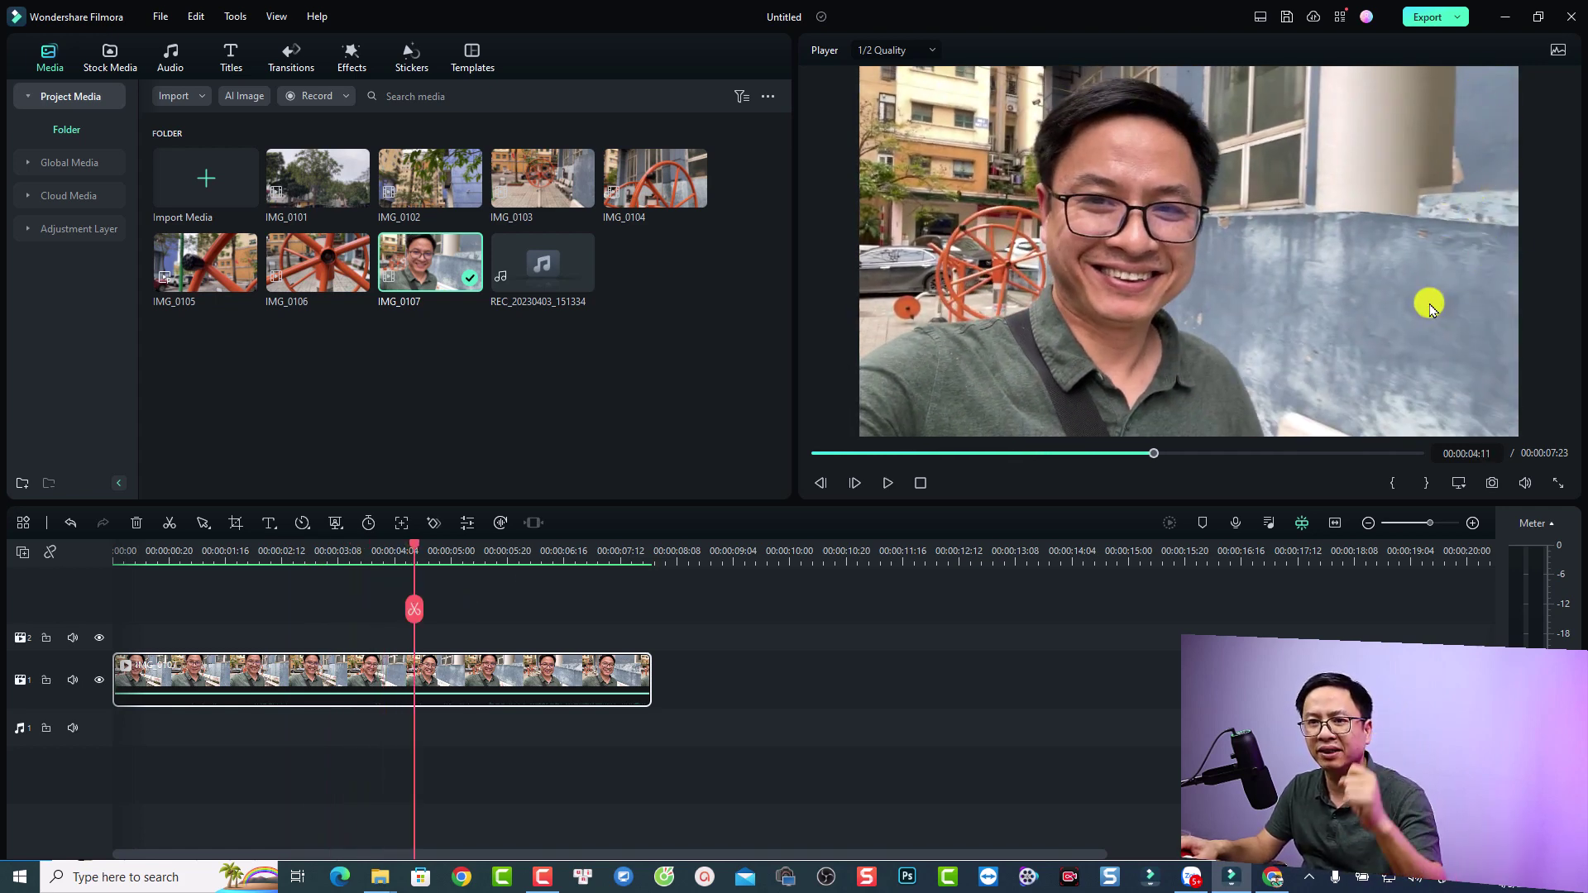
pyautogui.press('space')
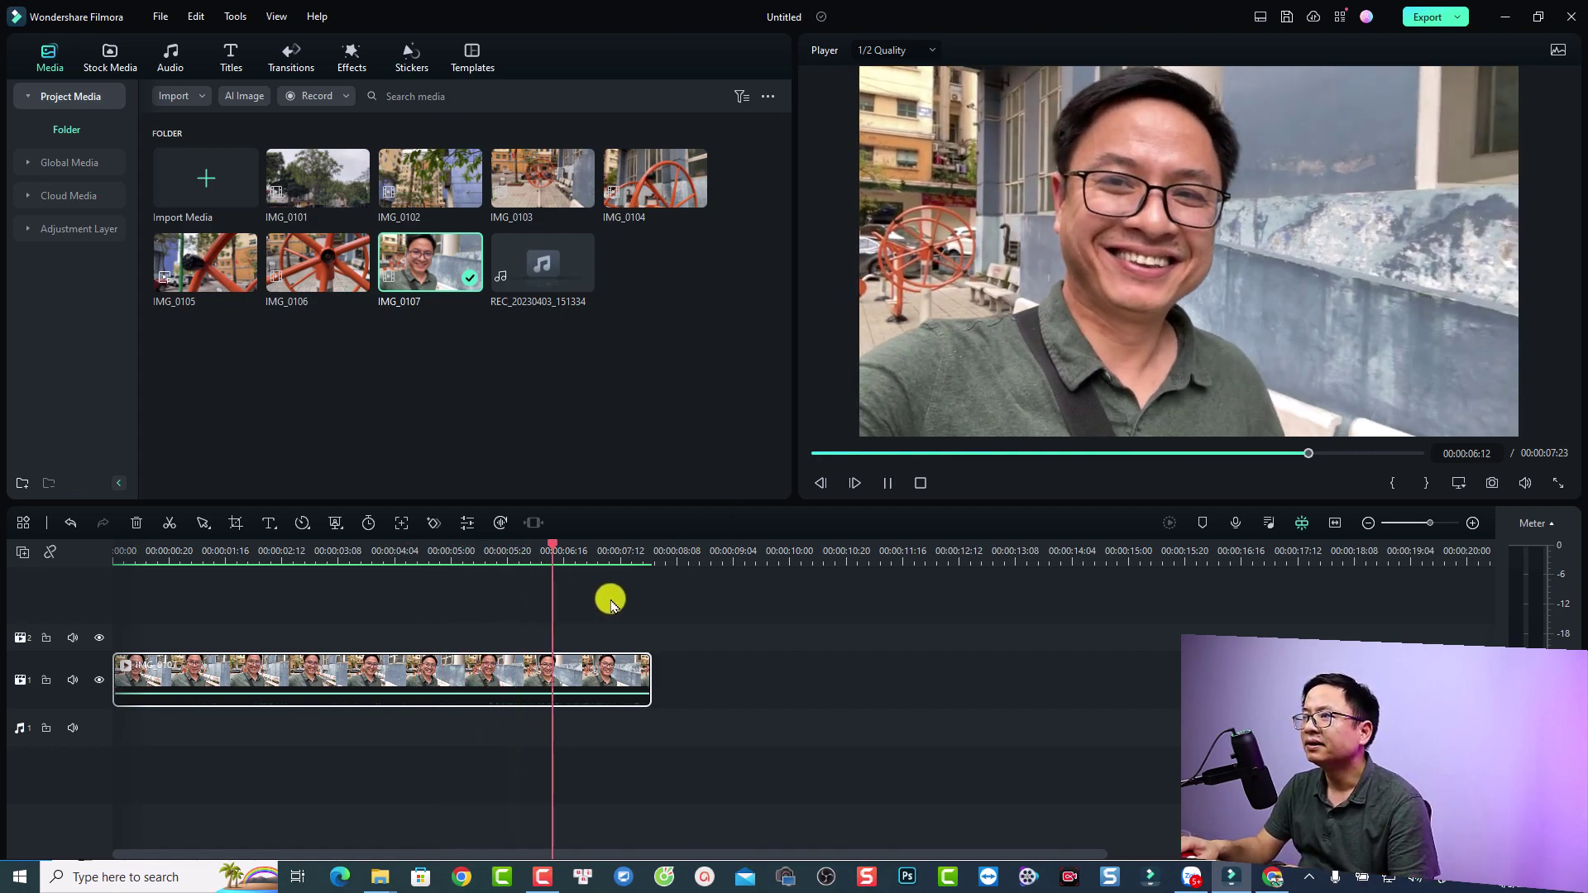
pyautogui.press('space')
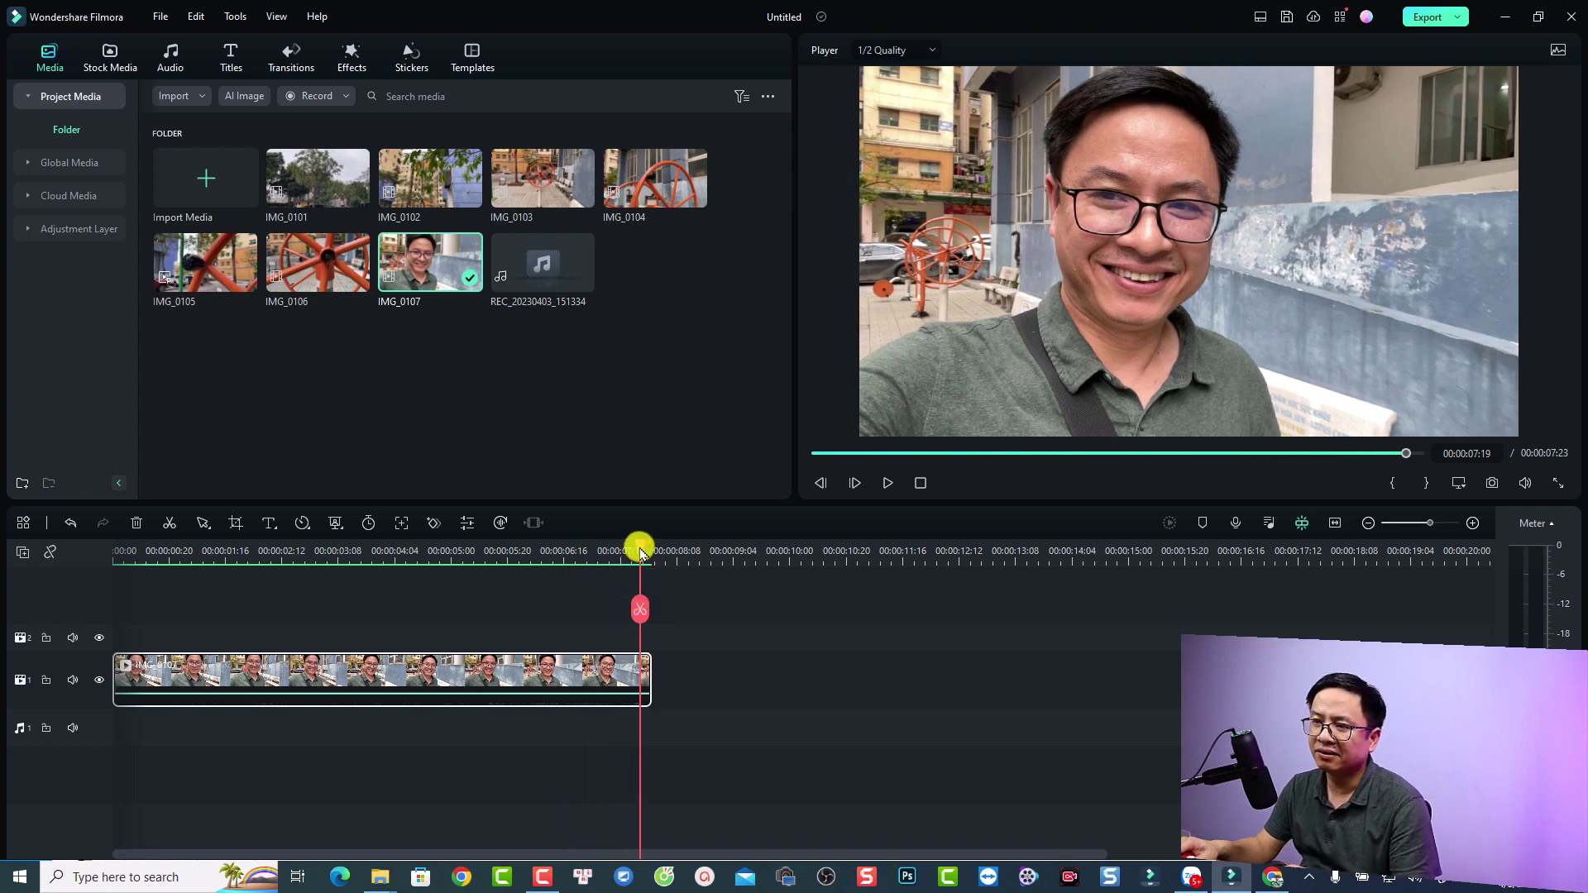
pyautogui.moveTo(641, 552); pyautogui.dragTo(649, 551)
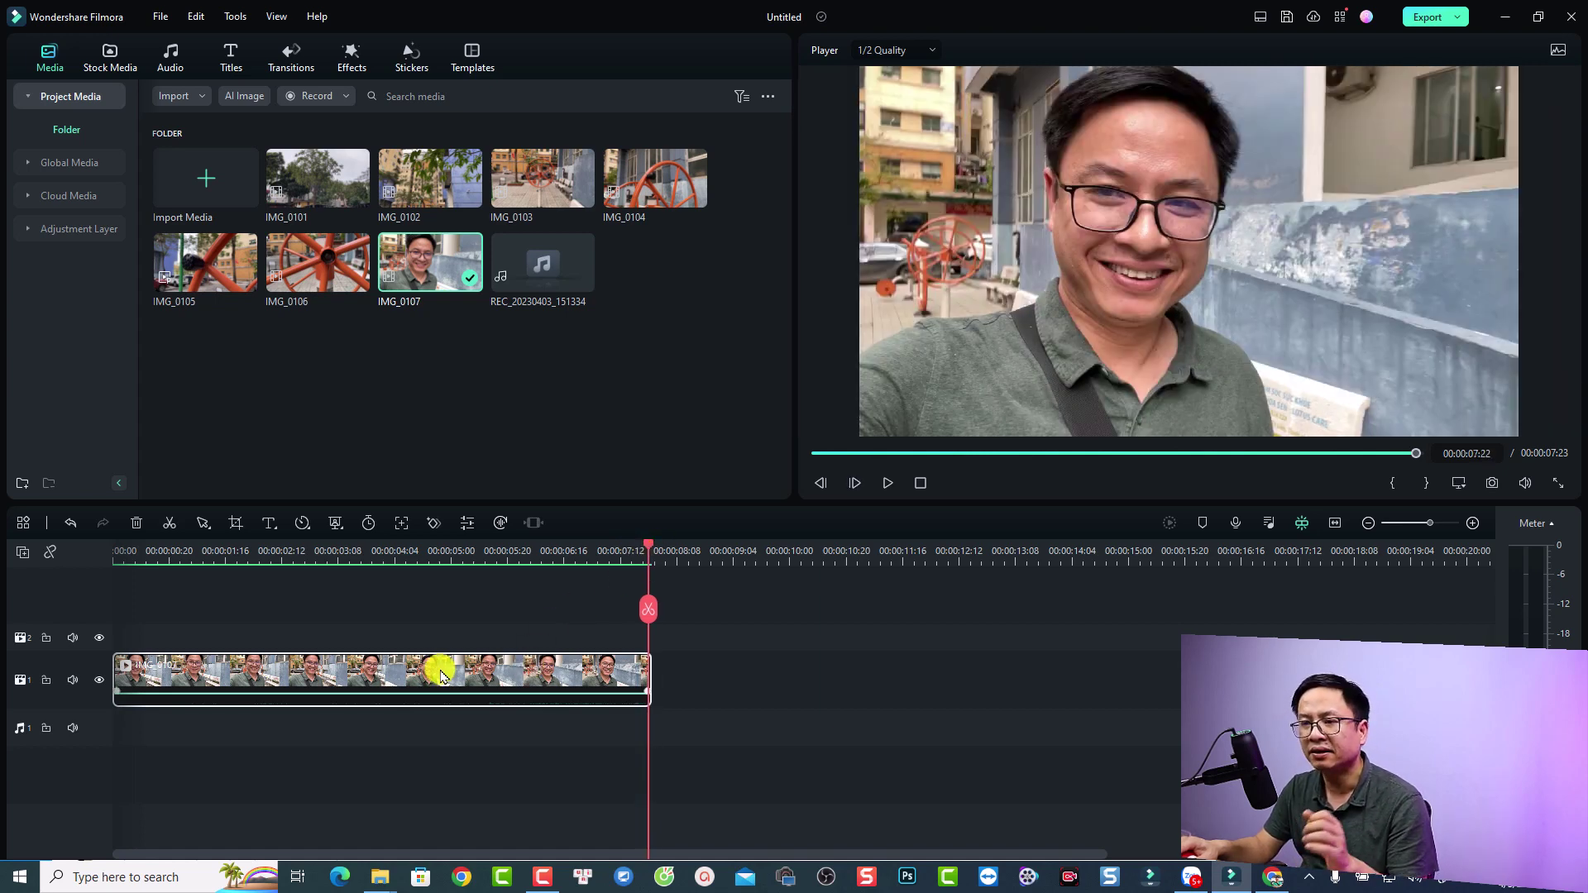
pyautogui.click(323, 552)
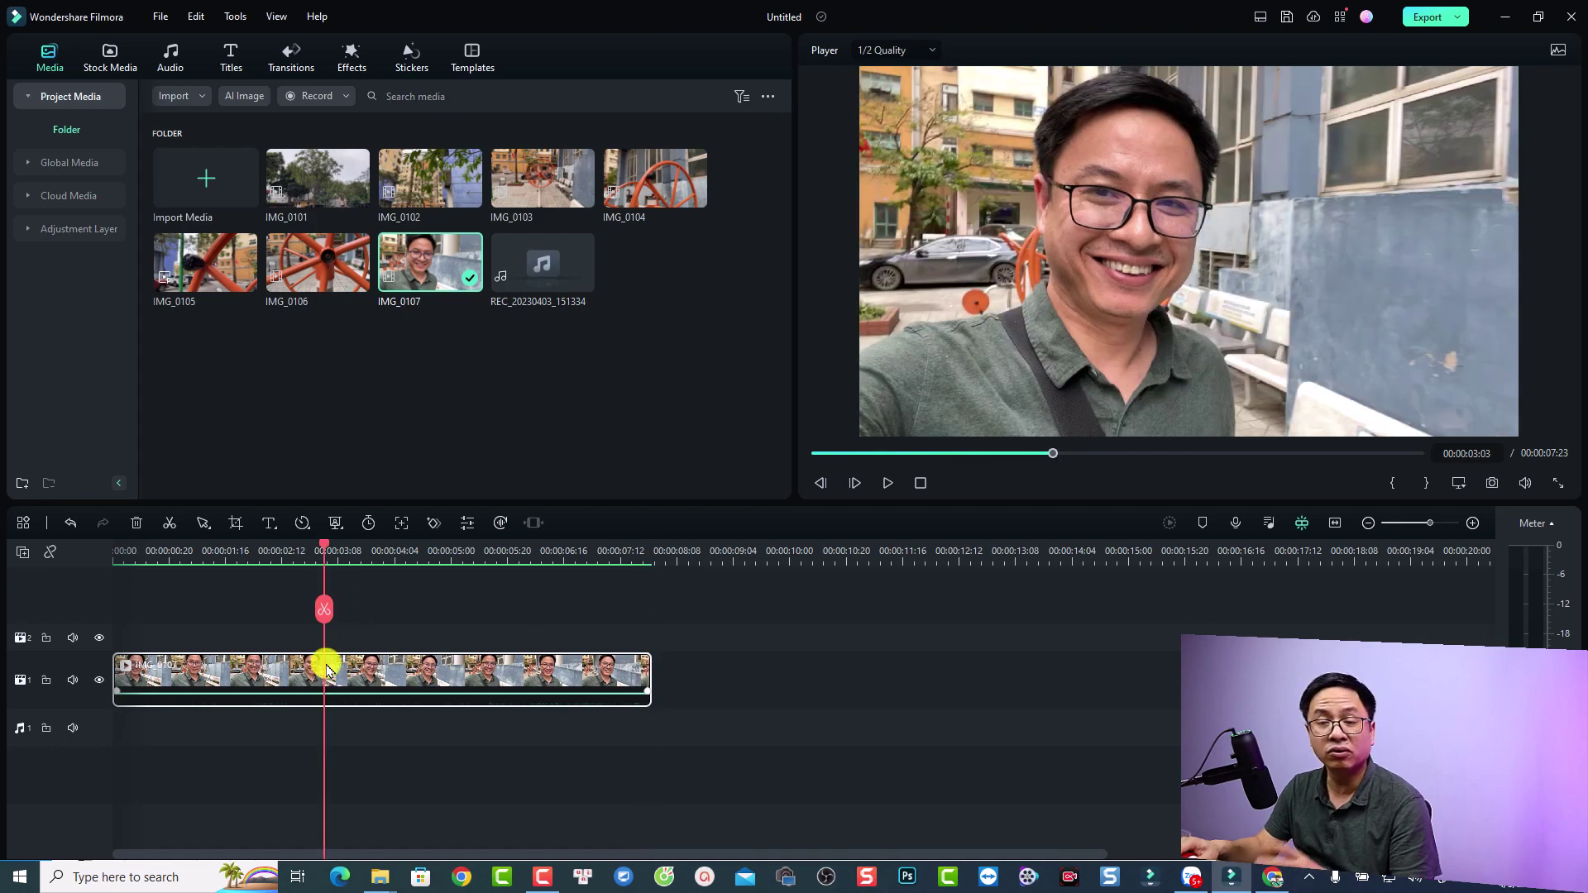
# - Enable Stabilization in the AI Tools of the IMG_0107 clip and run its analysis
pyautogui.doubleClick(327, 668)
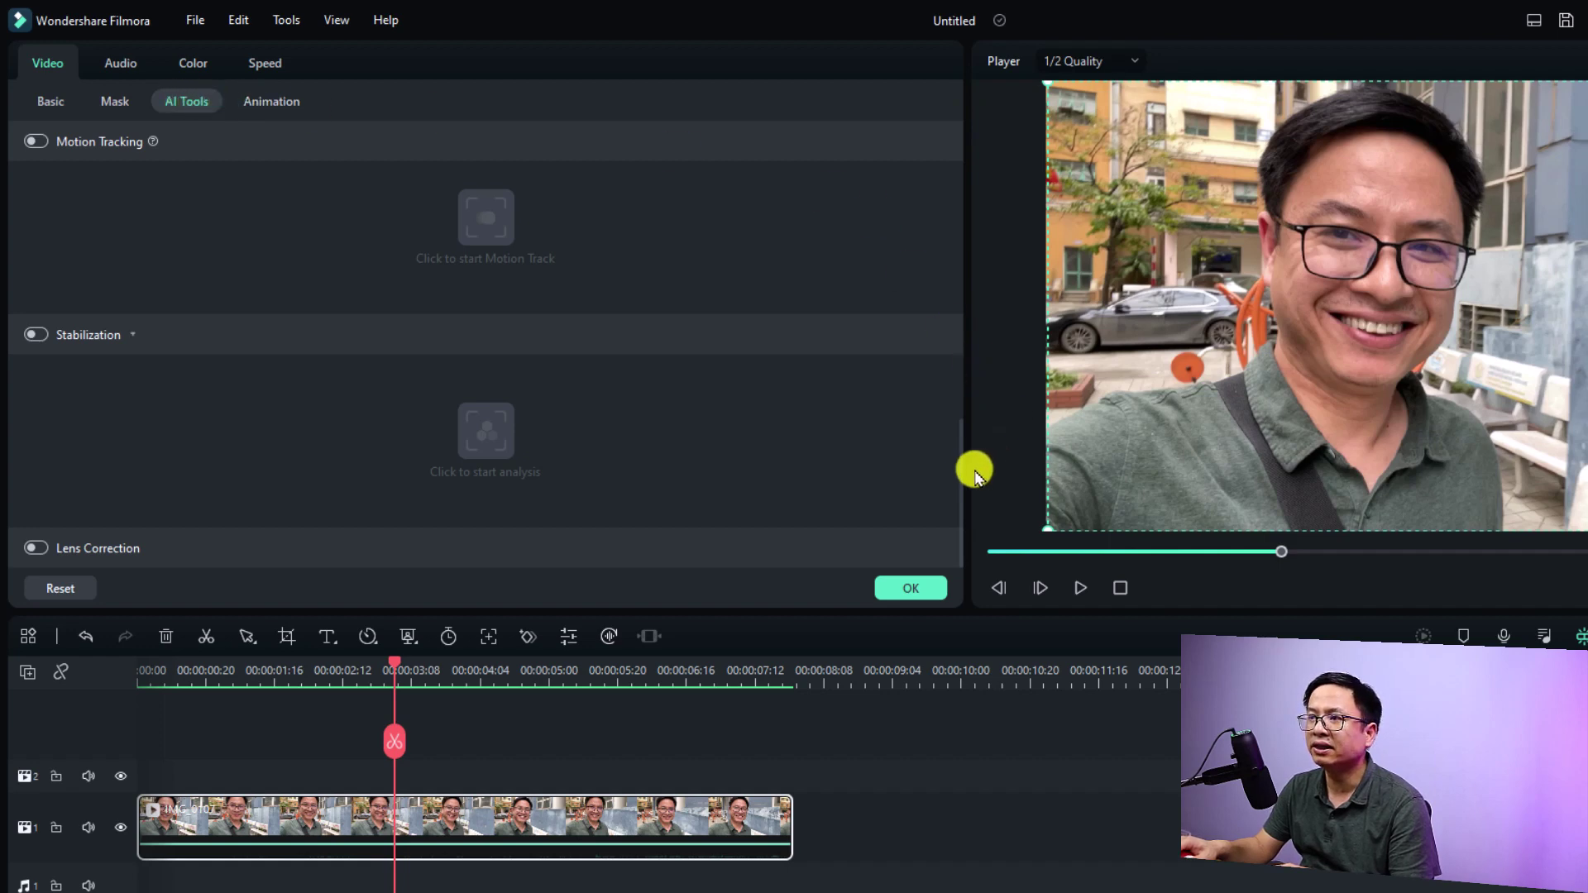
pyautogui.moveTo(957, 464)
pyautogui.mouseDown()
pyautogui.moveTo(968, 339)
pyautogui.moveTo(964, 489)
pyautogui.mouseUp()
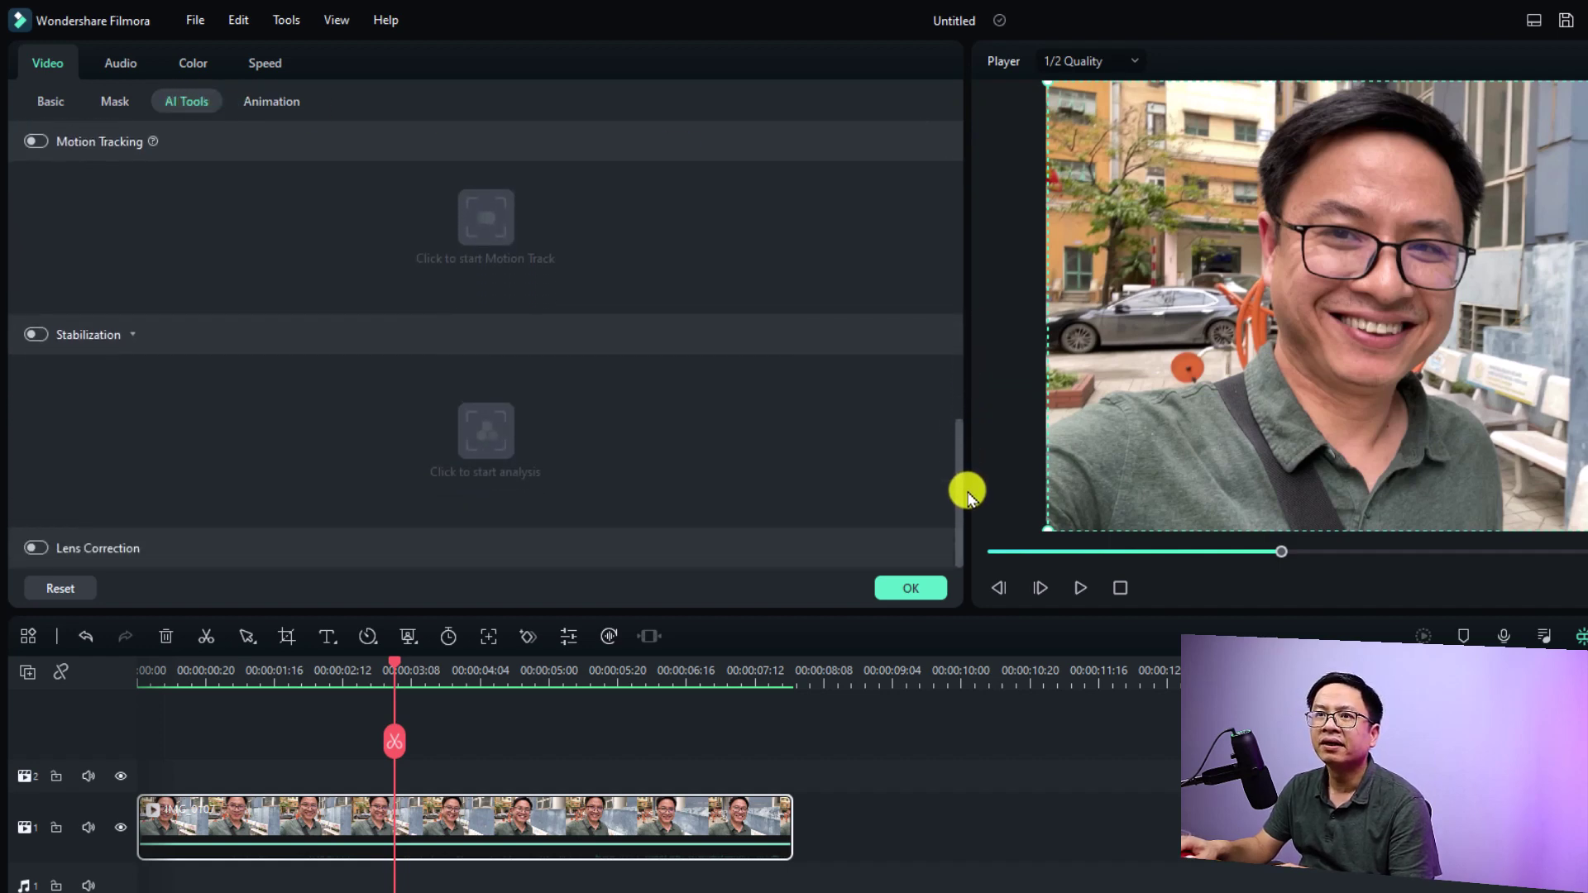
pyautogui.click(37, 336)
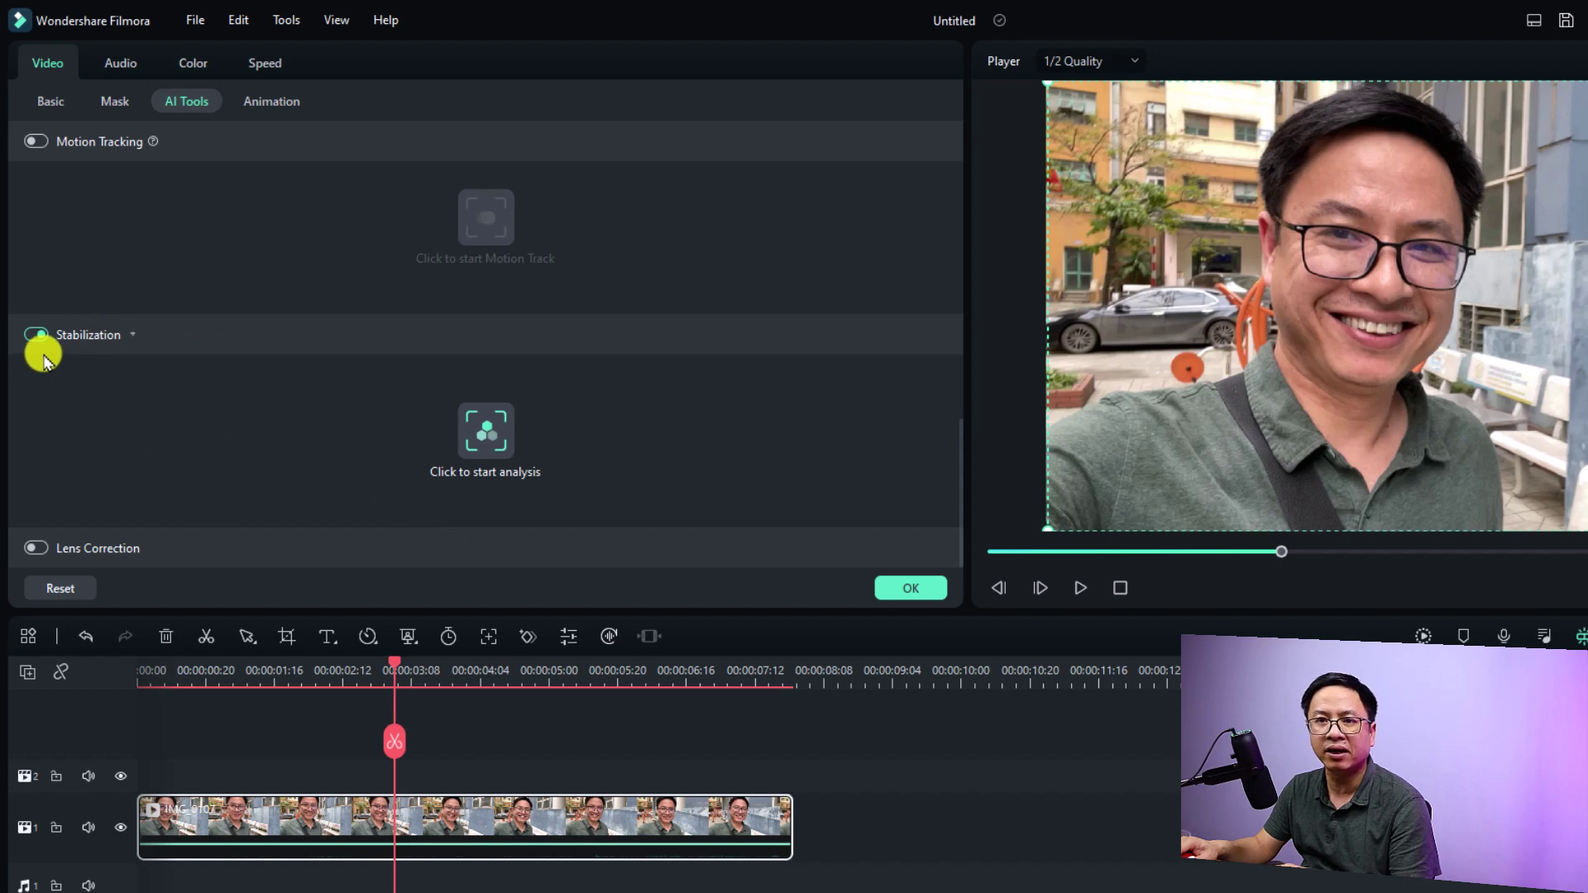
pyautogui.click(488, 441)
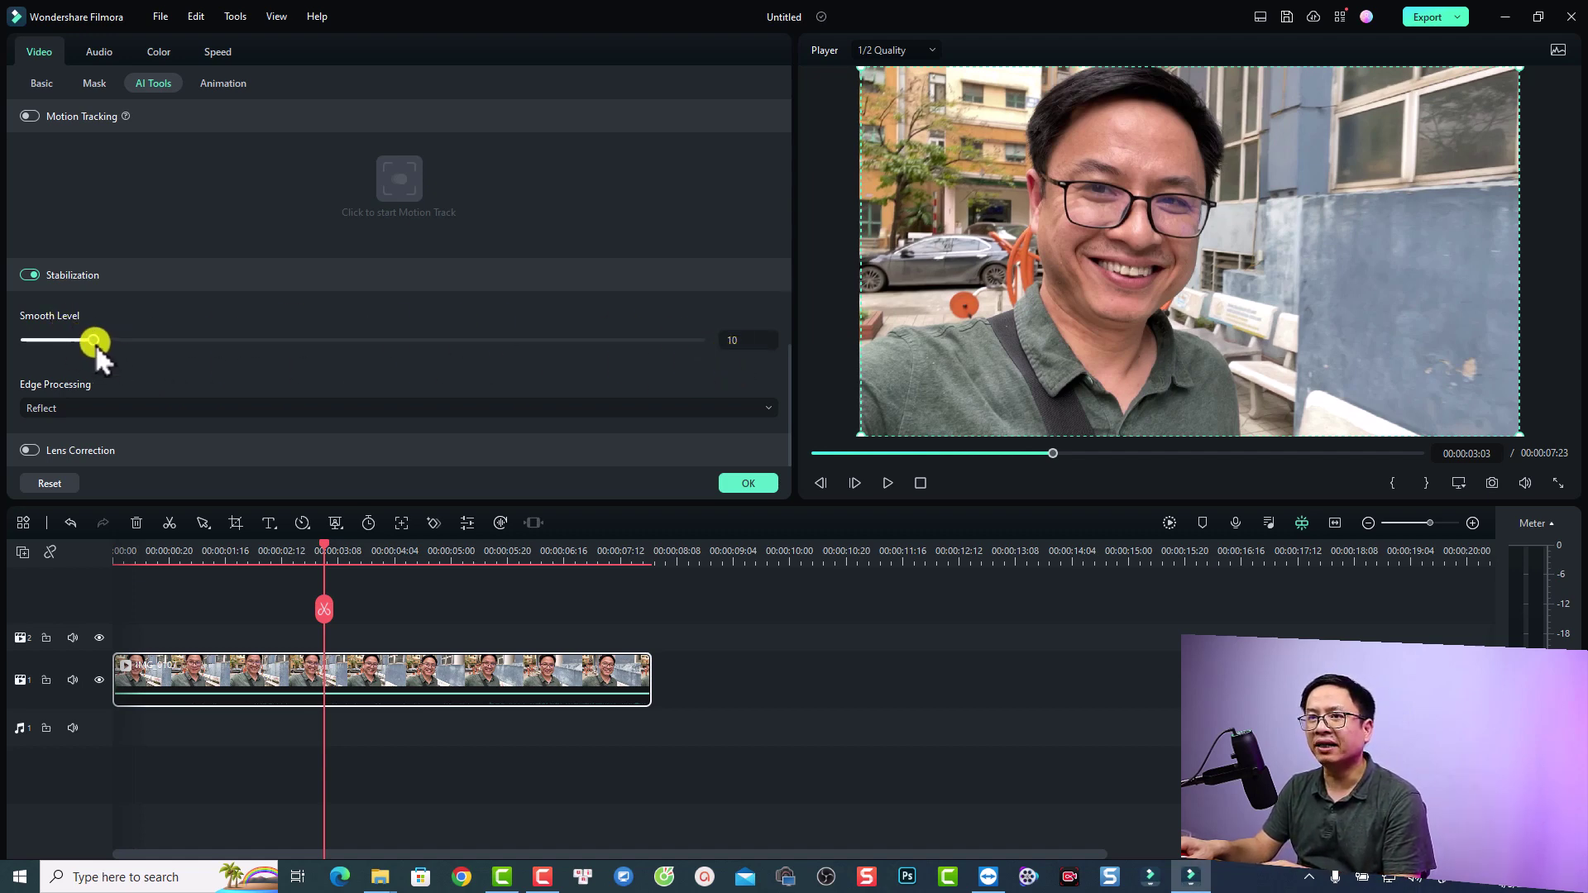
# - Try the stabilization Smooth Level at its maximum of 100 and settle on 20
pyautogui.moveTo(96, 343); pyautogui.dragTo(711, 340)
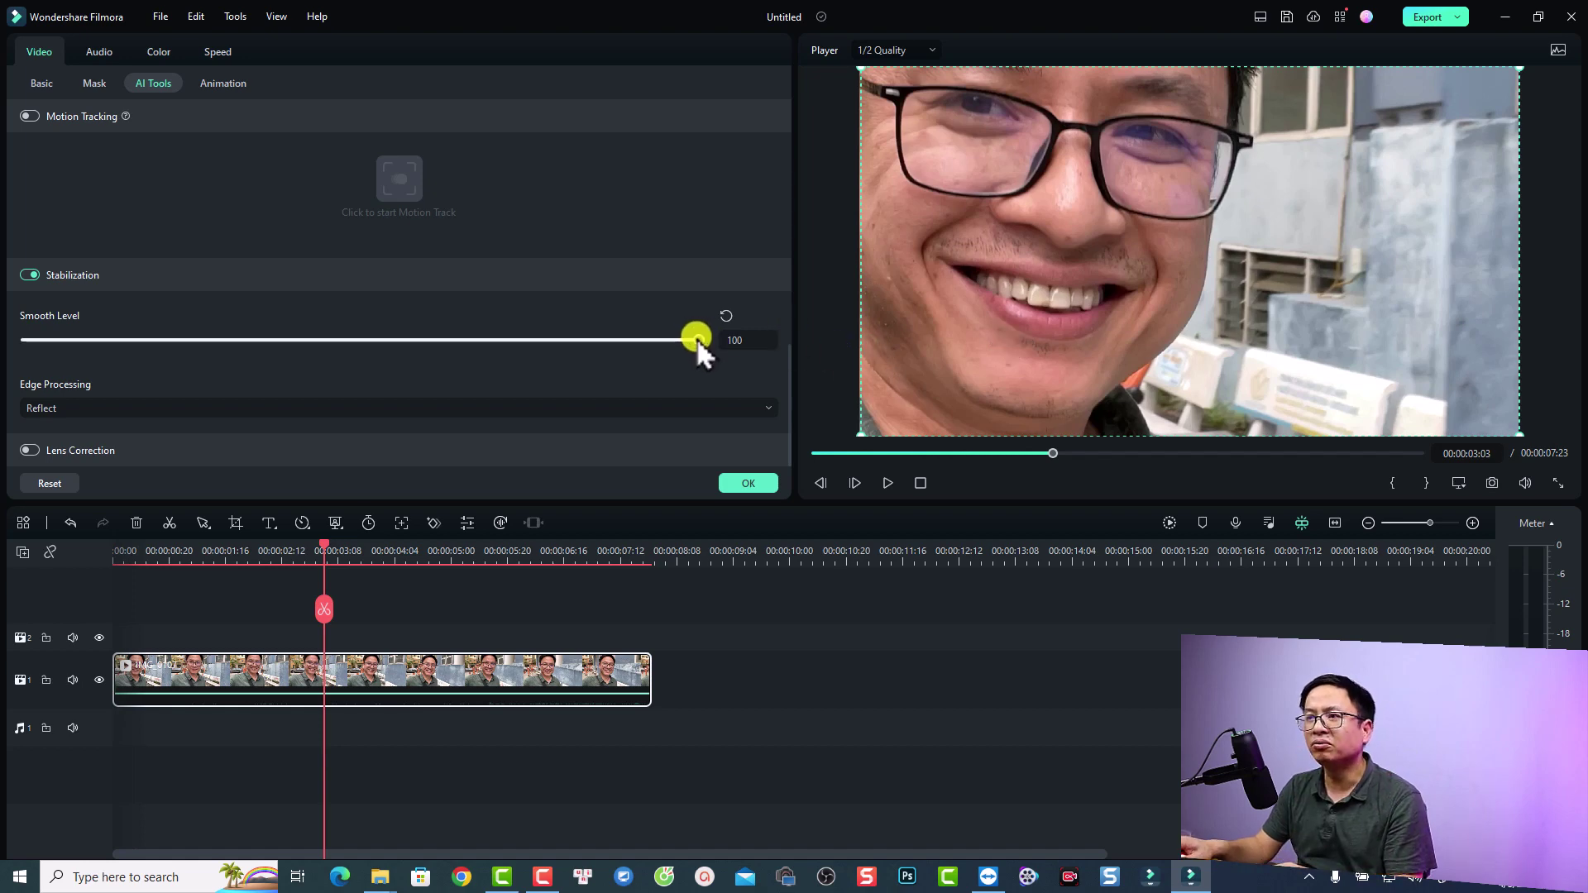
pyautogui.moveTo(697, 339); pyautogui.dragTo(161, 339)
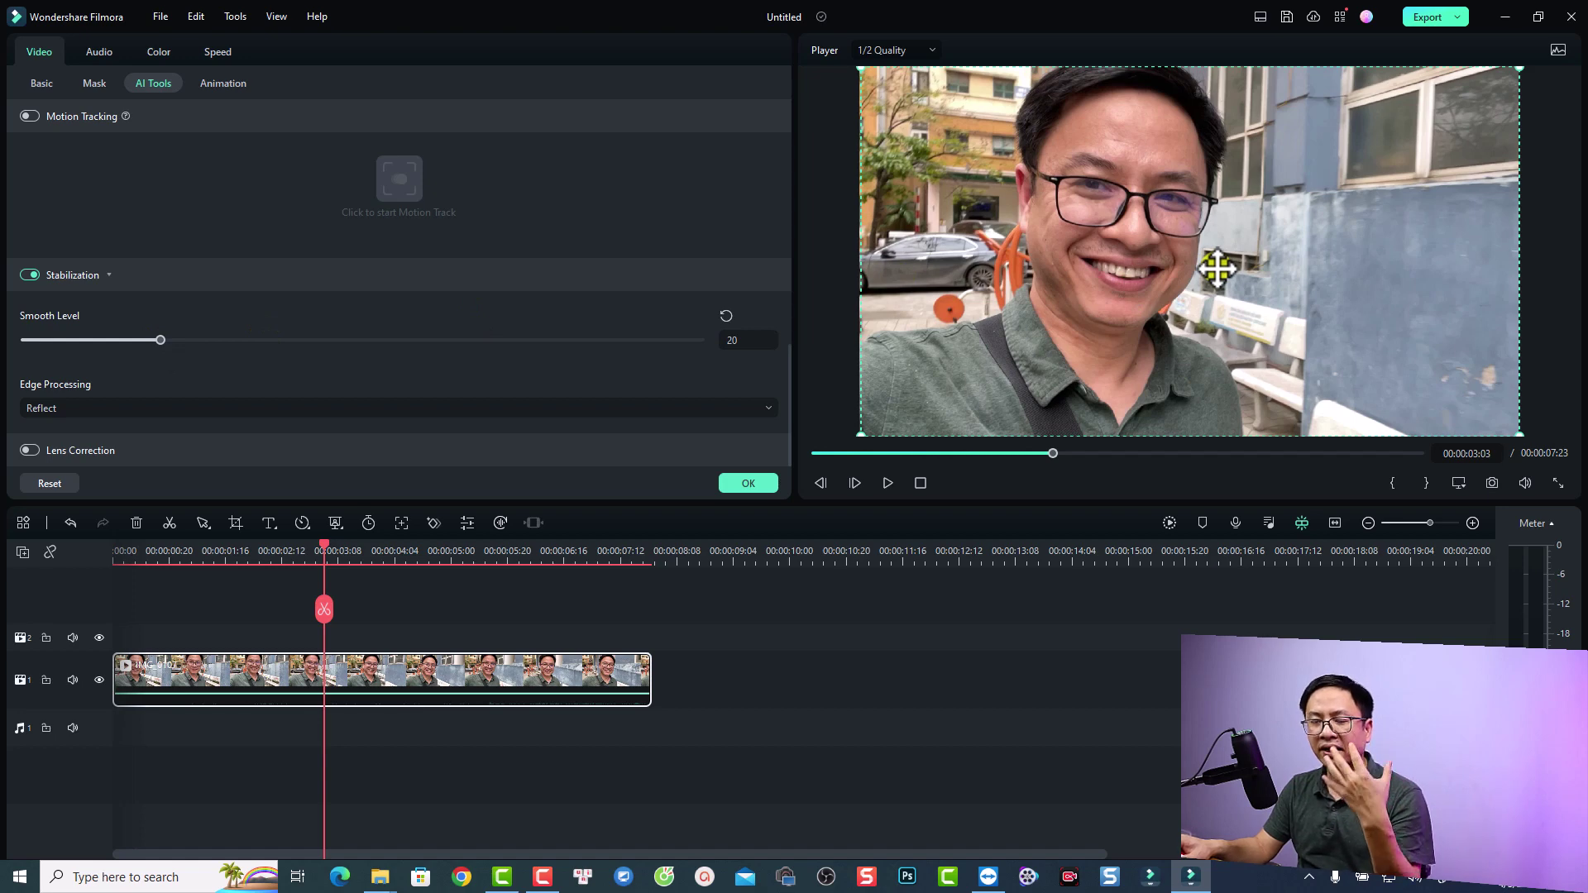
pyautogui.click(314, 390)
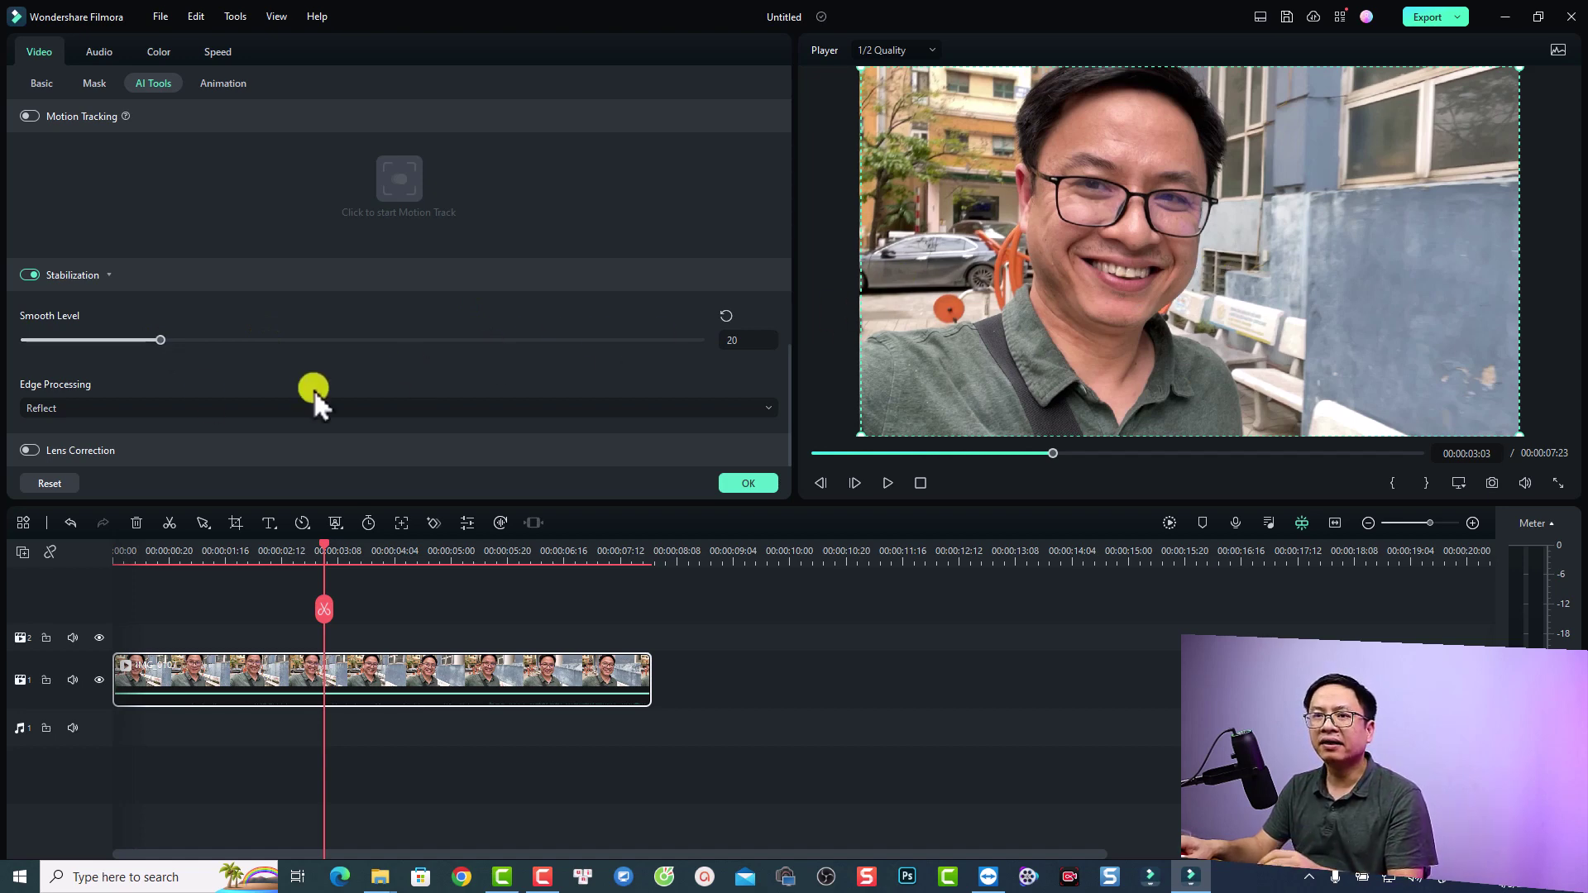
# - Choose Reflect for the stabilization's Edge Processing and apply the clip settings
pyautogui.click(76, 406)
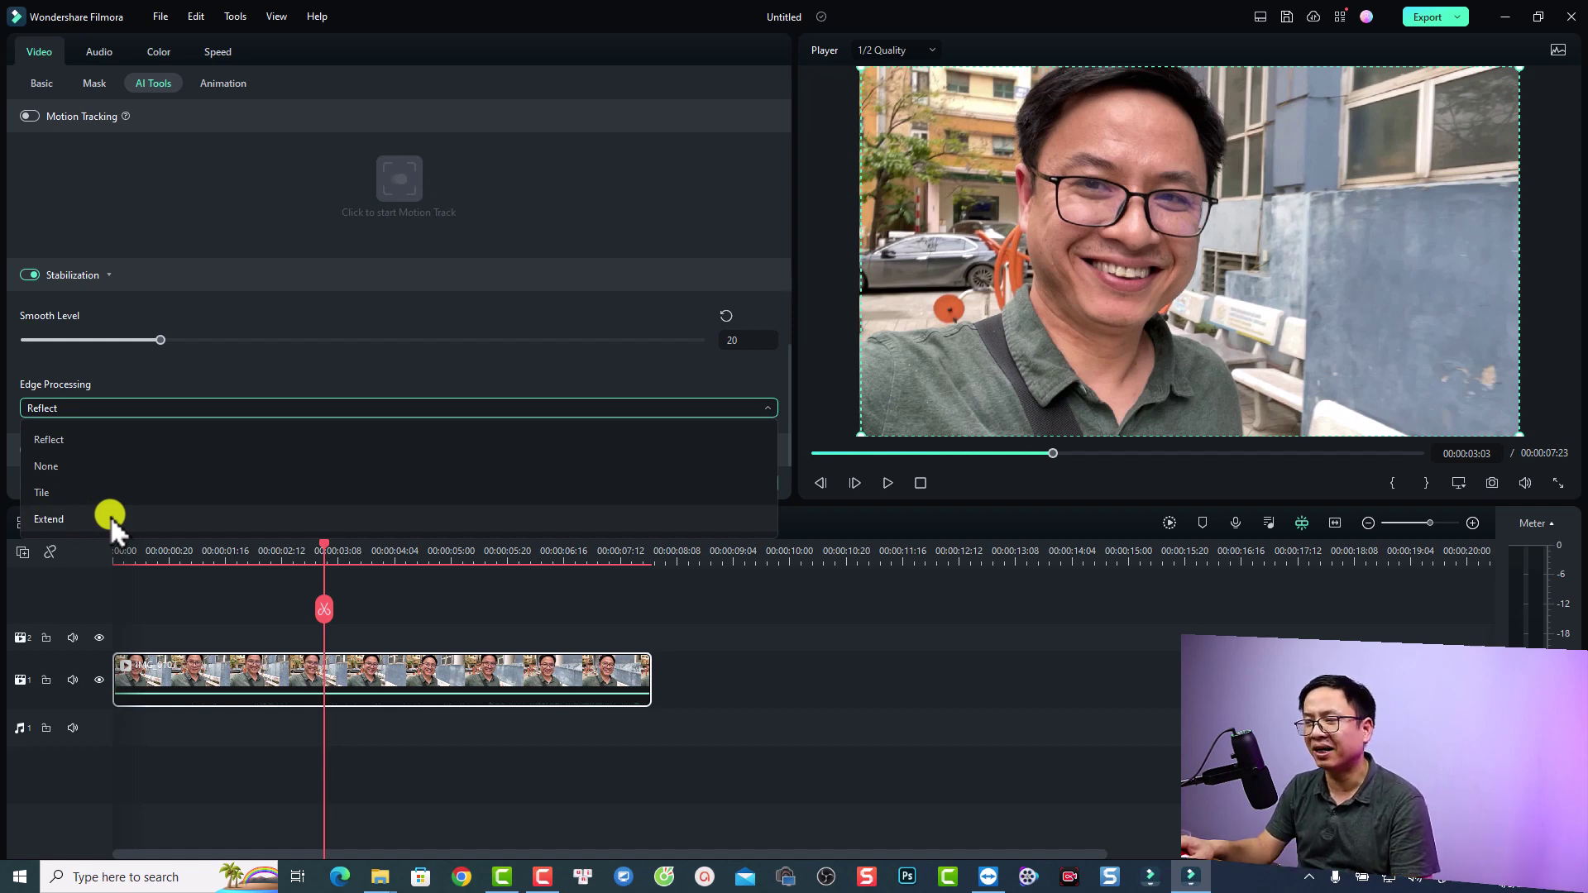
pyautogui.click(56, 438)
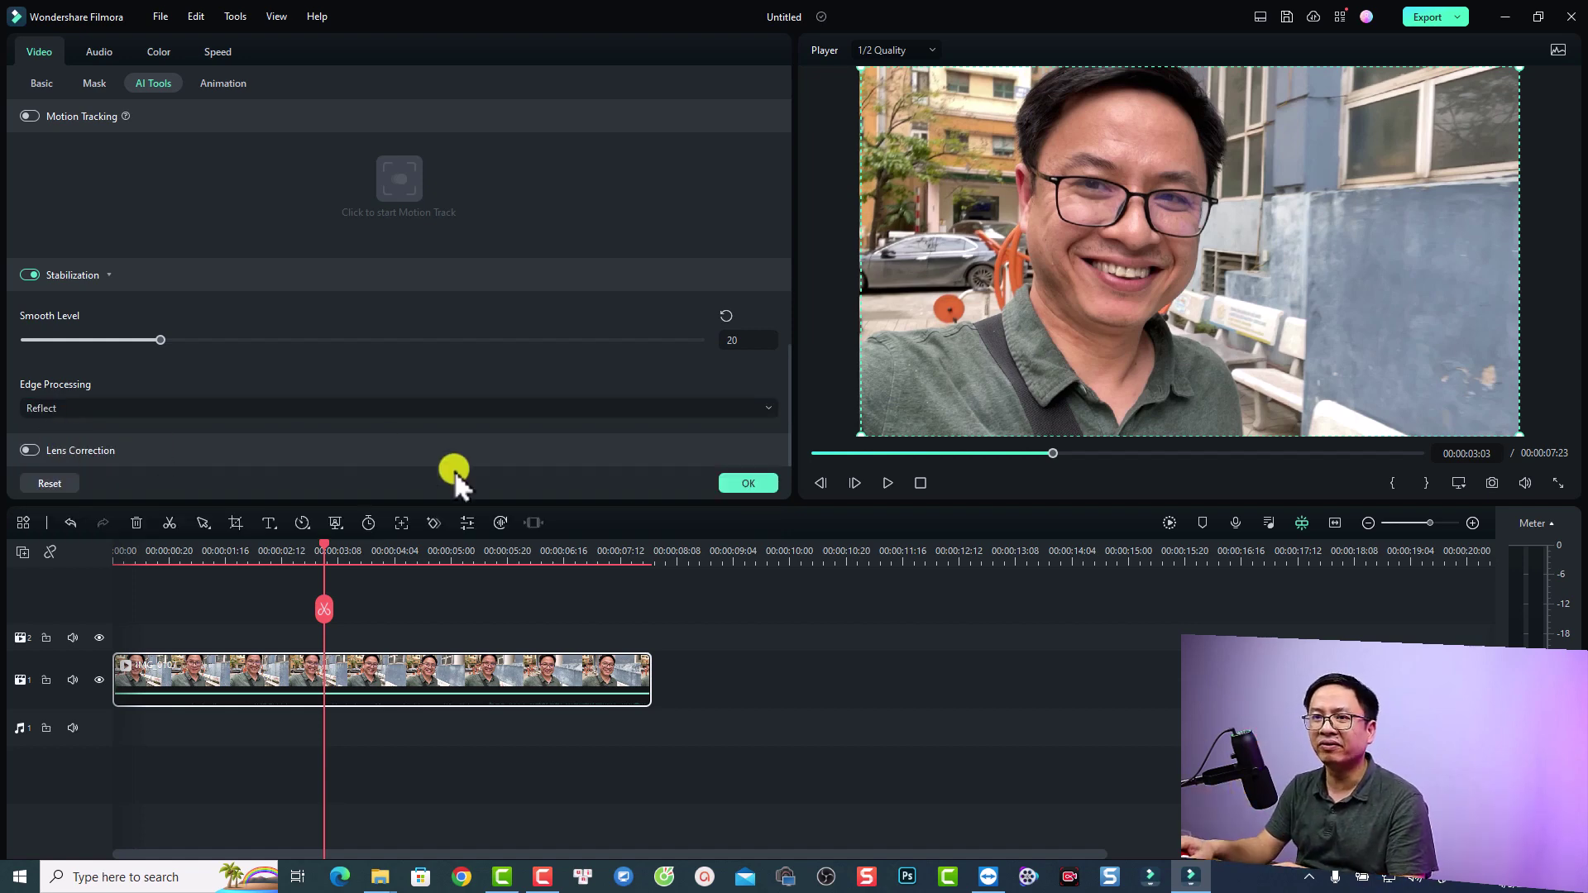
pyautogui.click(749, 486)
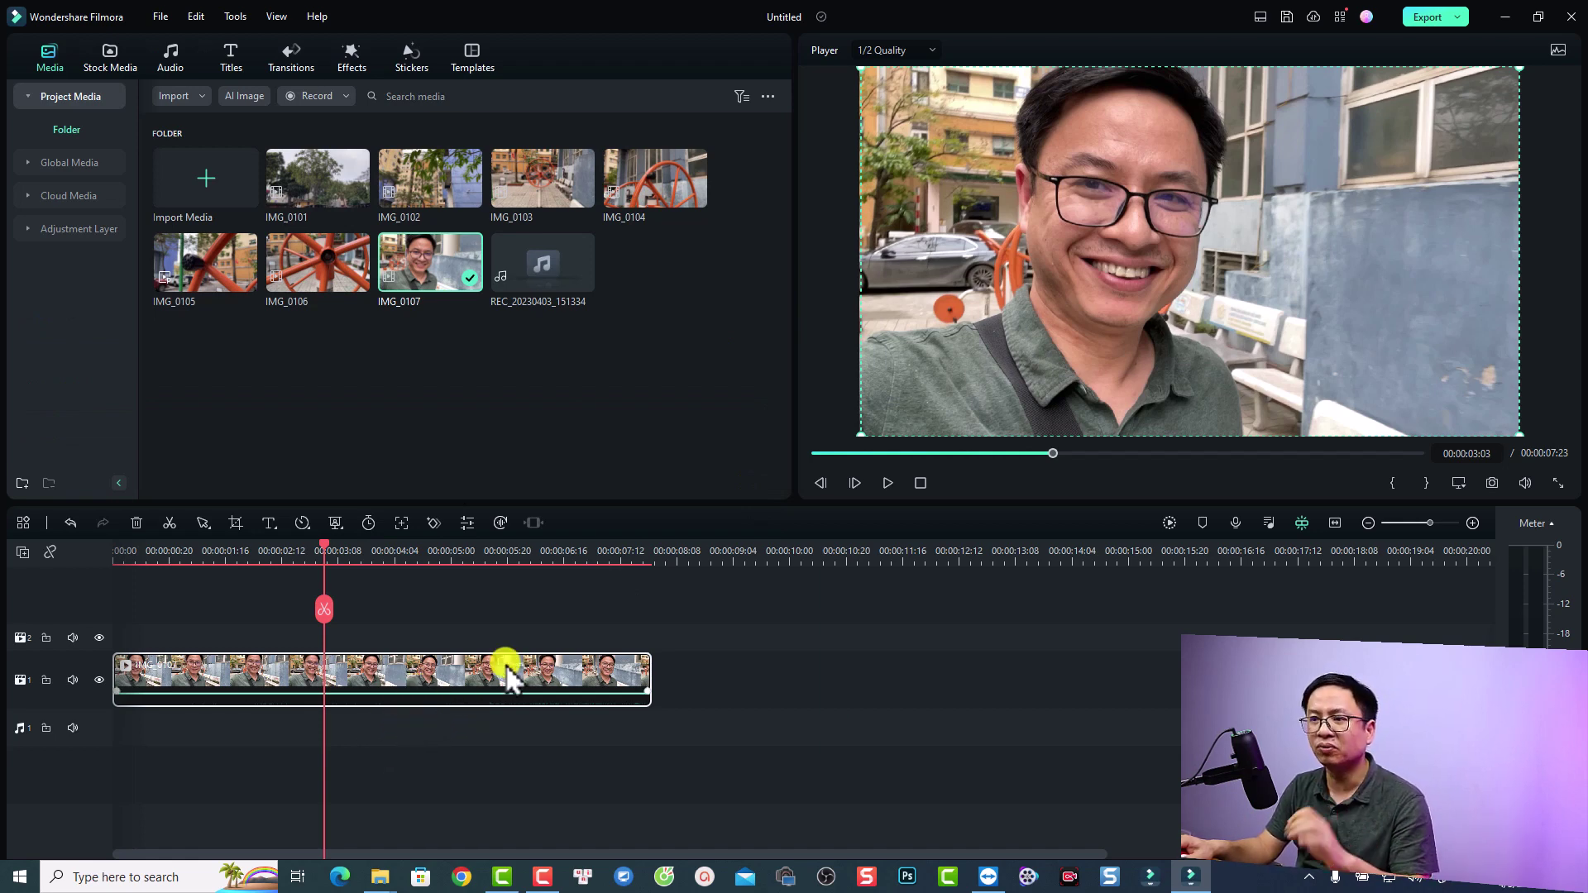
# - Paste a copy of the stabilized clip on the first video track, directly against the end of the original
pyautogui.click(692, 554)
pyautogui.hotkey('ctrl', 'v')
pyautogui.moveTo(772, 671); pyautogui.dragTo(730, 671)
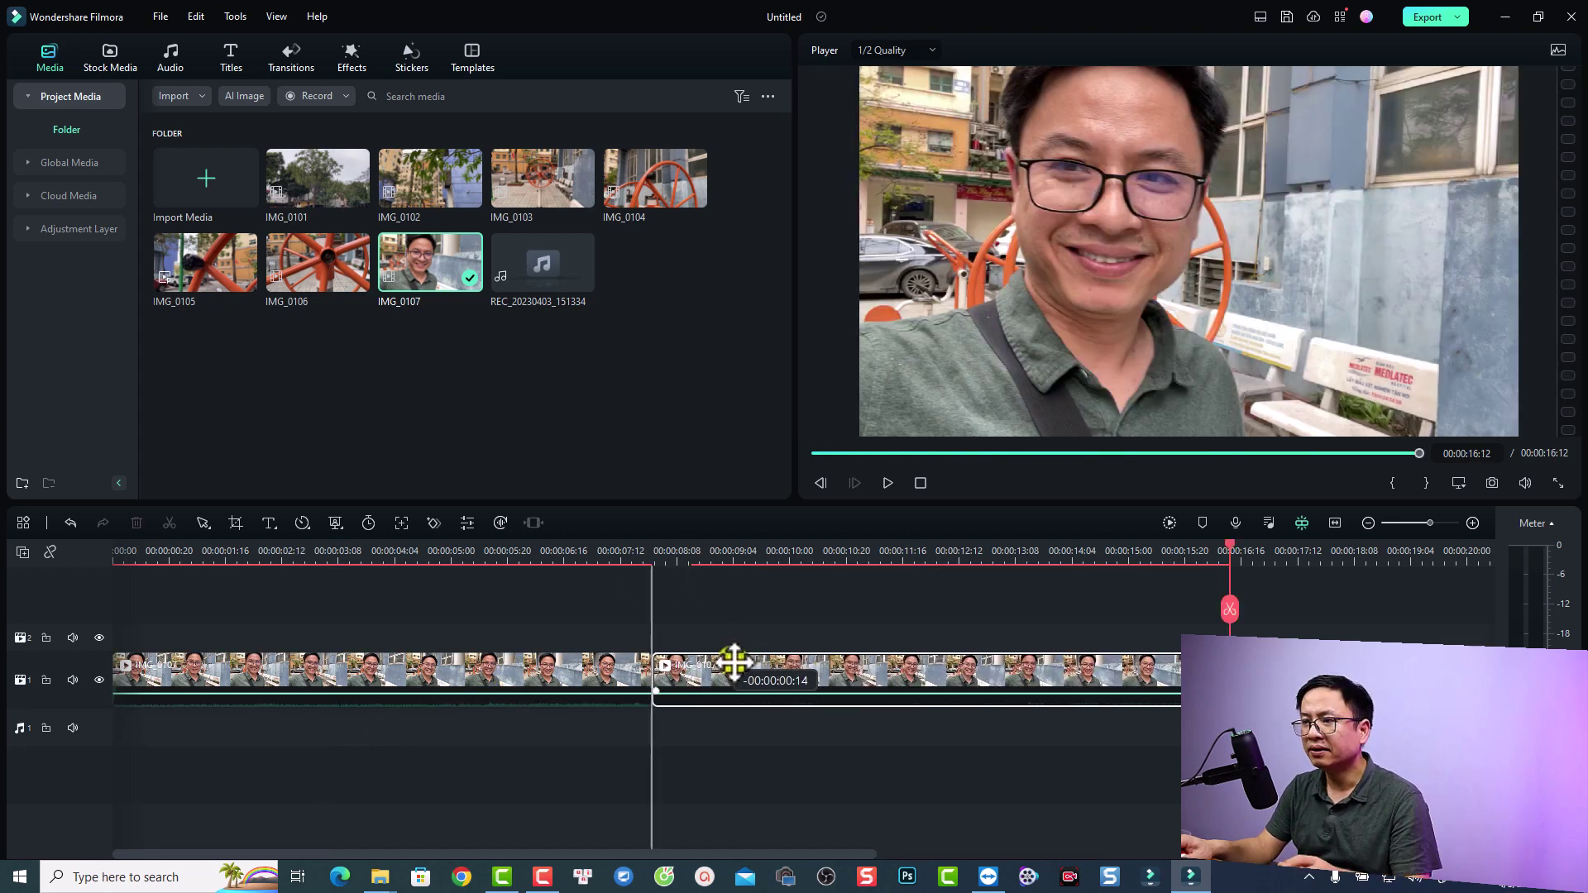
# - Turn off Stabilization on the first of the two clips and apply the change
pyautogui.click(534, 686)
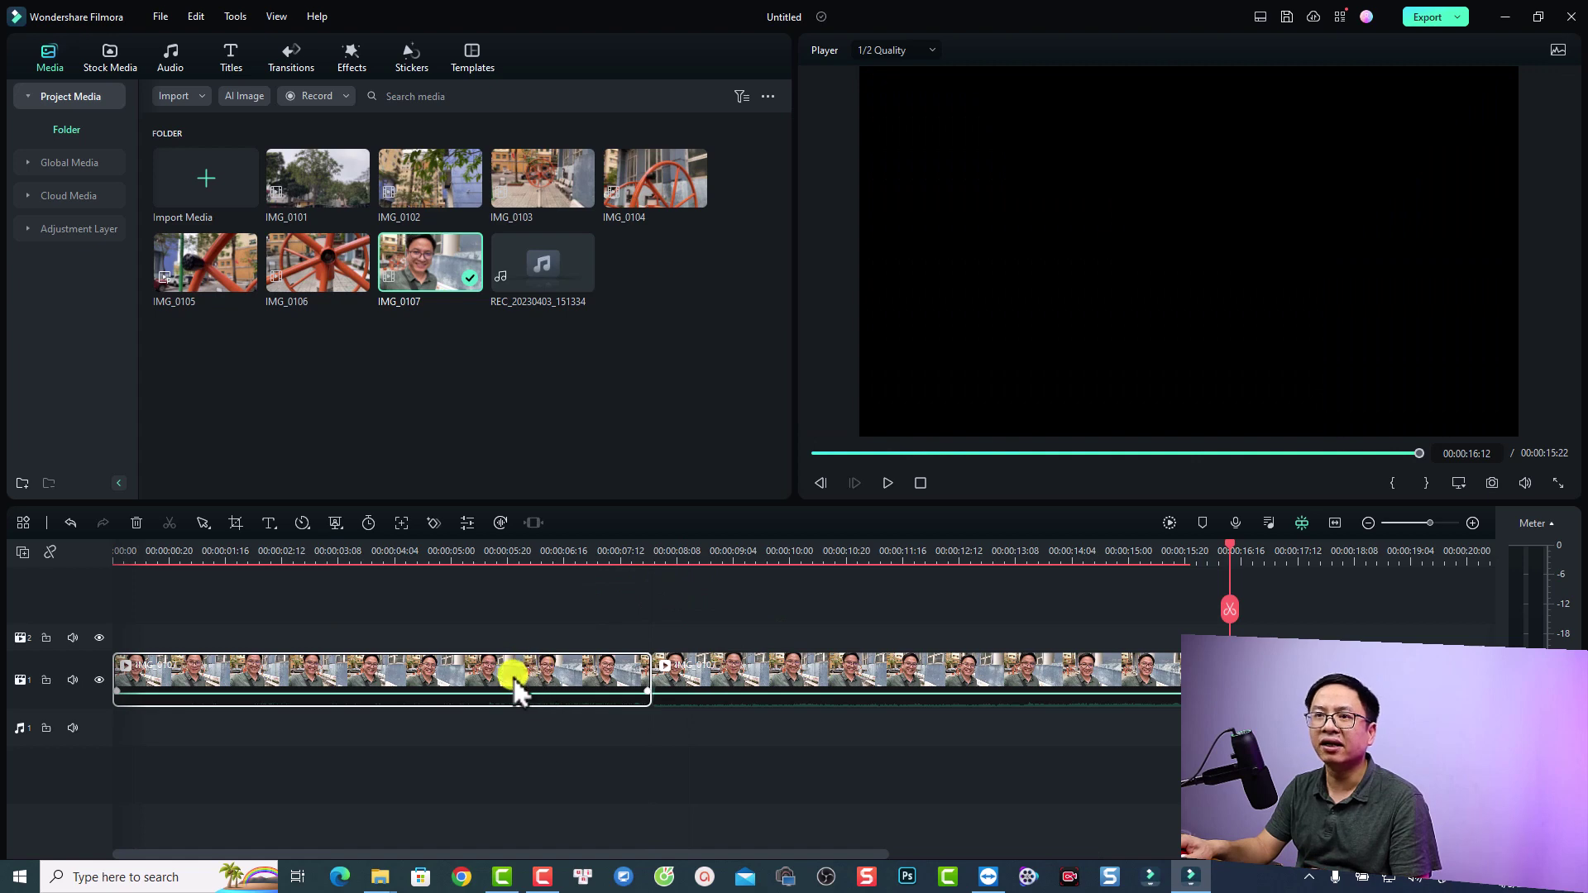
pyautogui.doubleClick(515, 684)
pyautogui.click(29, 274)
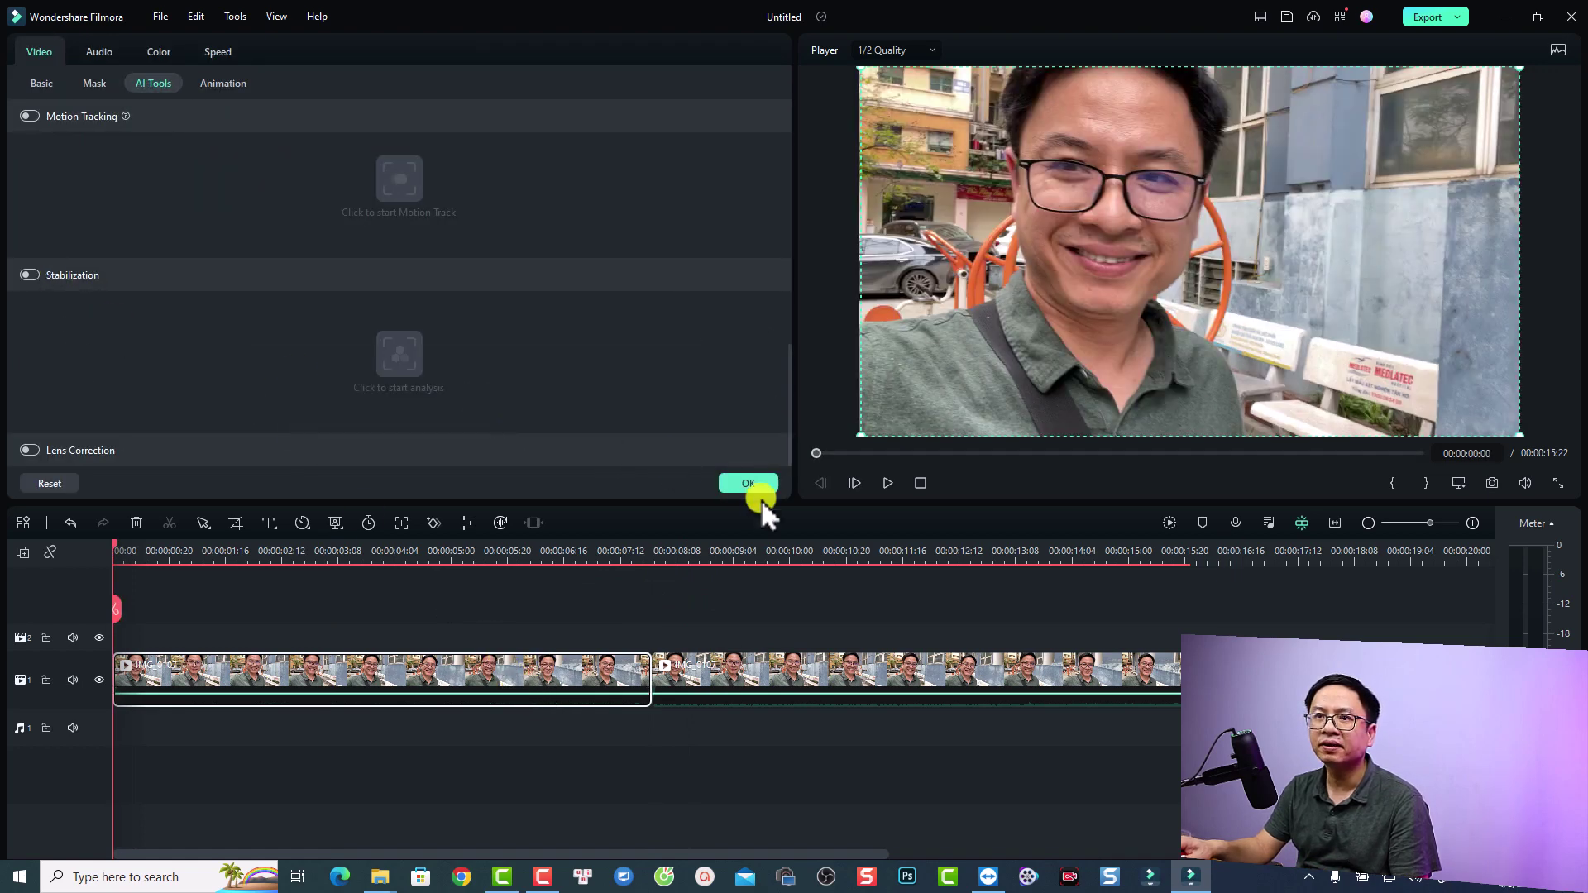
pyautogui.click(747, 484)
# - Play the timeline from the unstabilized first clip into the stabilized second clip to compare them
pyautogui.click(776, 542)
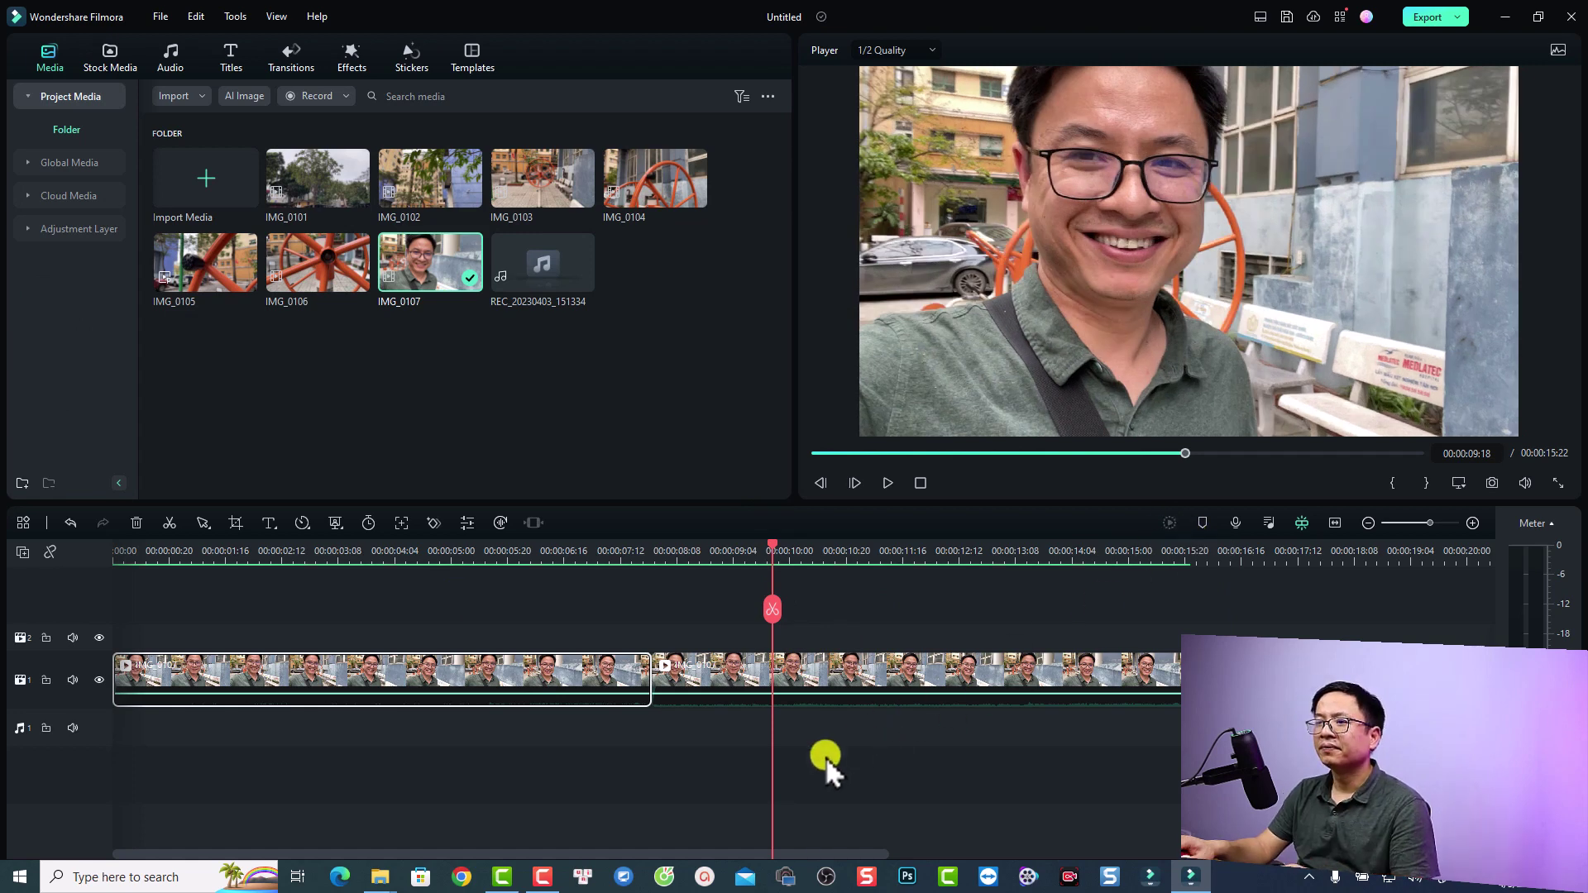
pyautogui.click(313, 562)
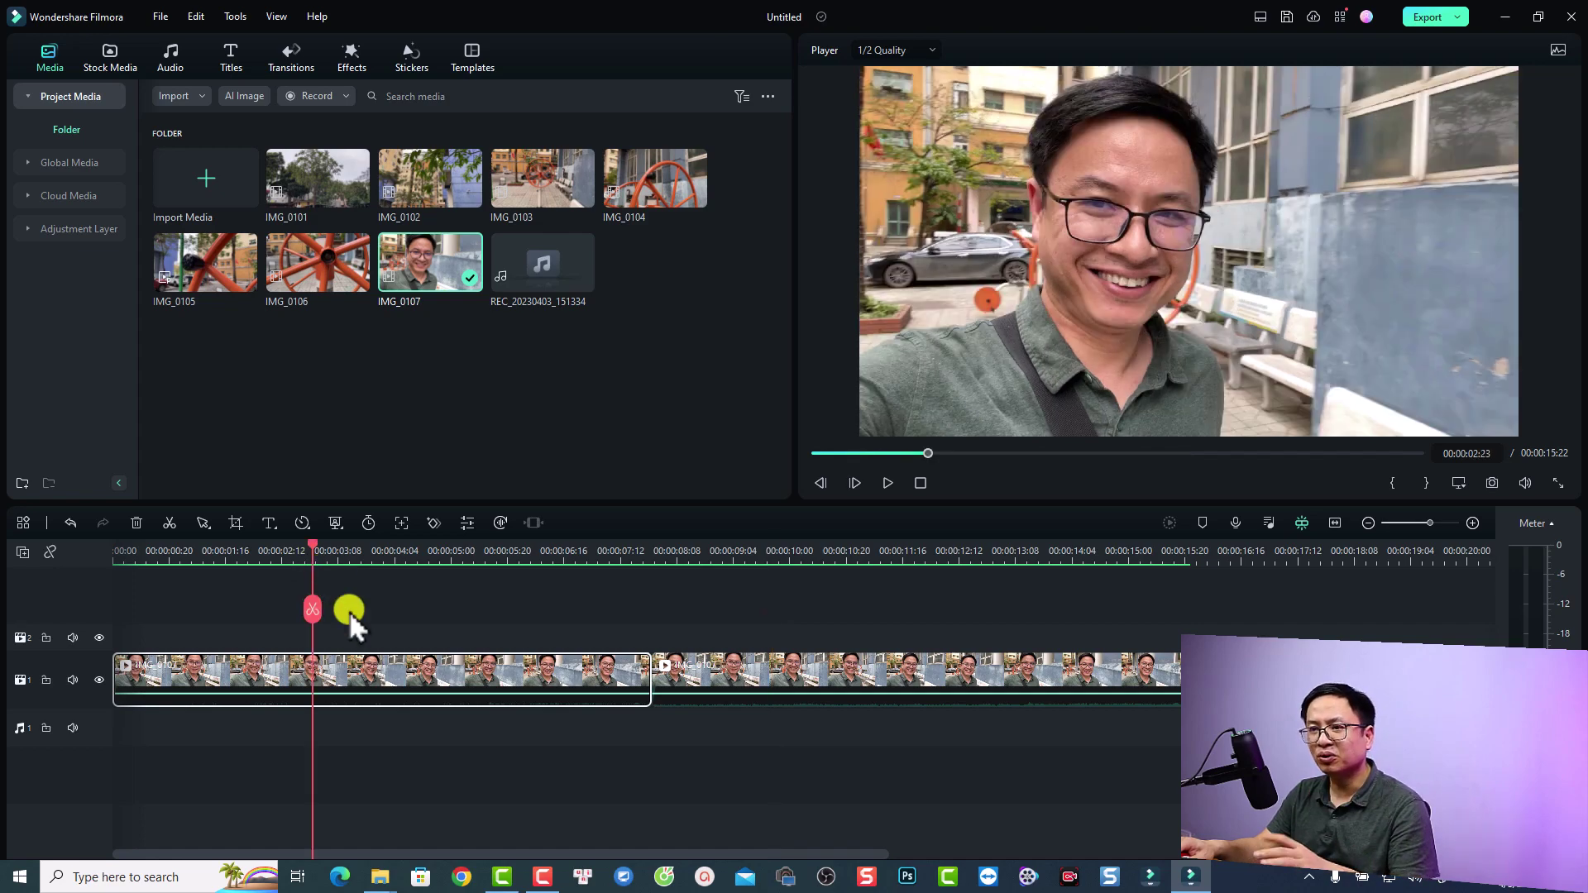
pyautogui.press('space')
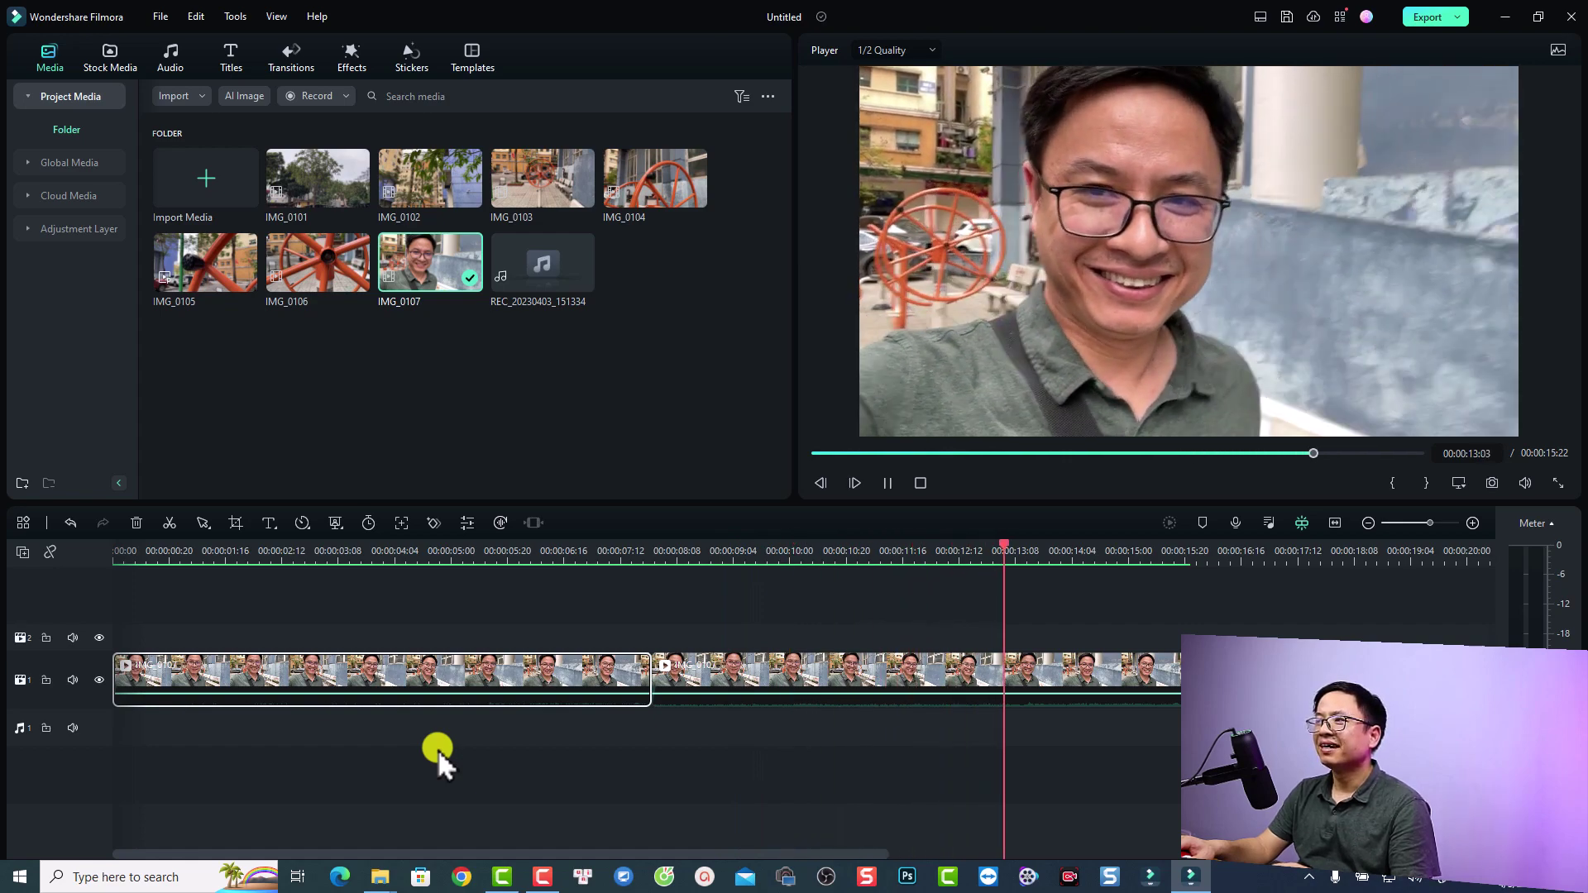
pyautogui.press('space')
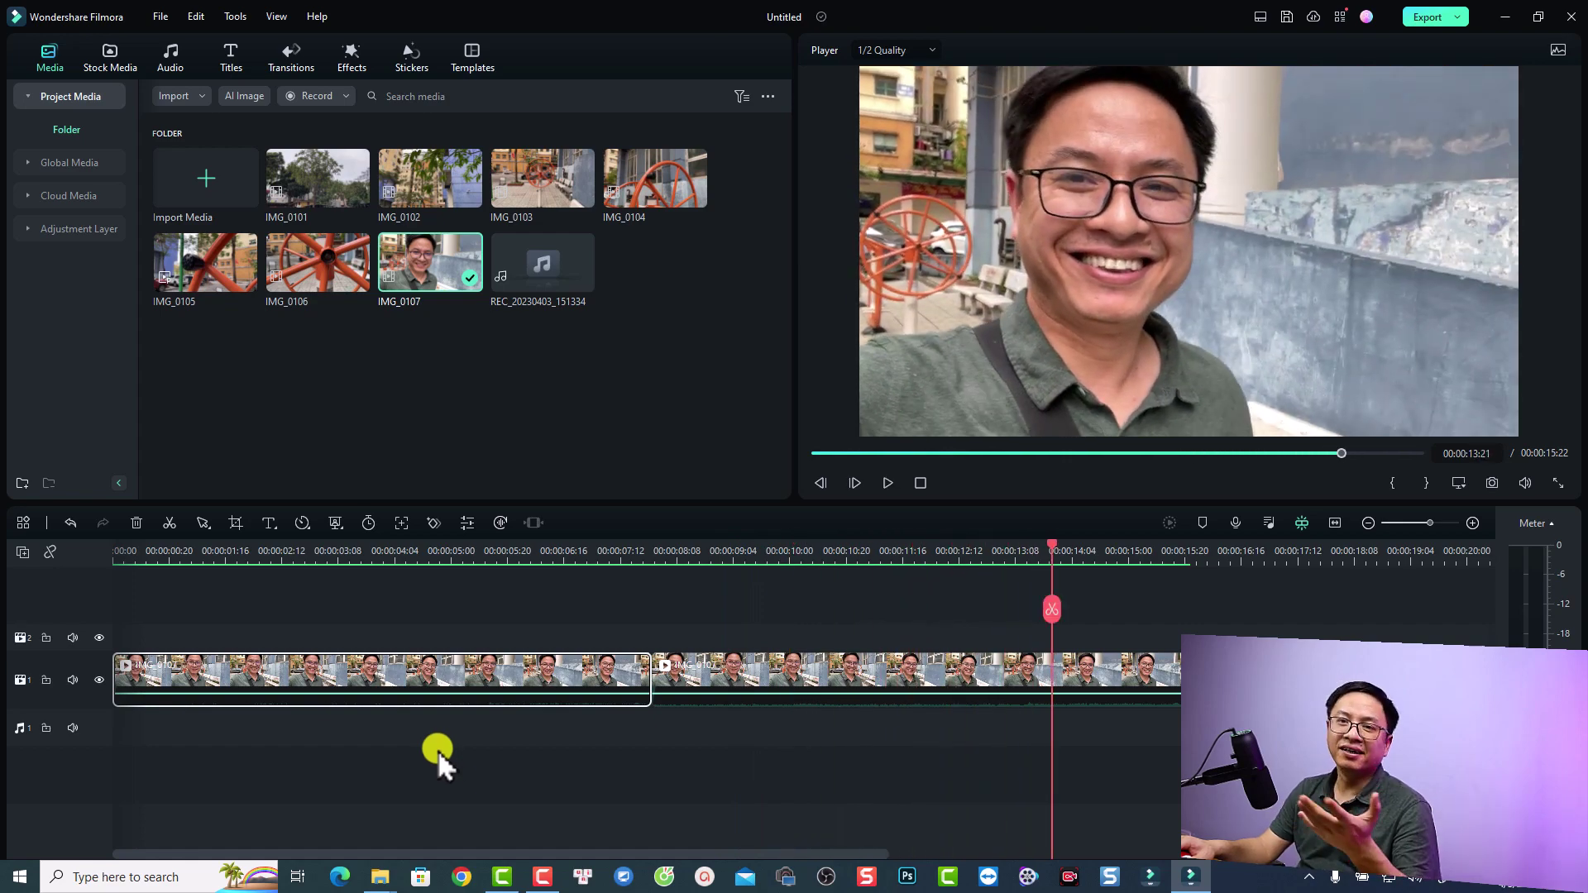
# - Open the Stabilization settings of the second clip
pyautogui.doubleClick(748, 673)
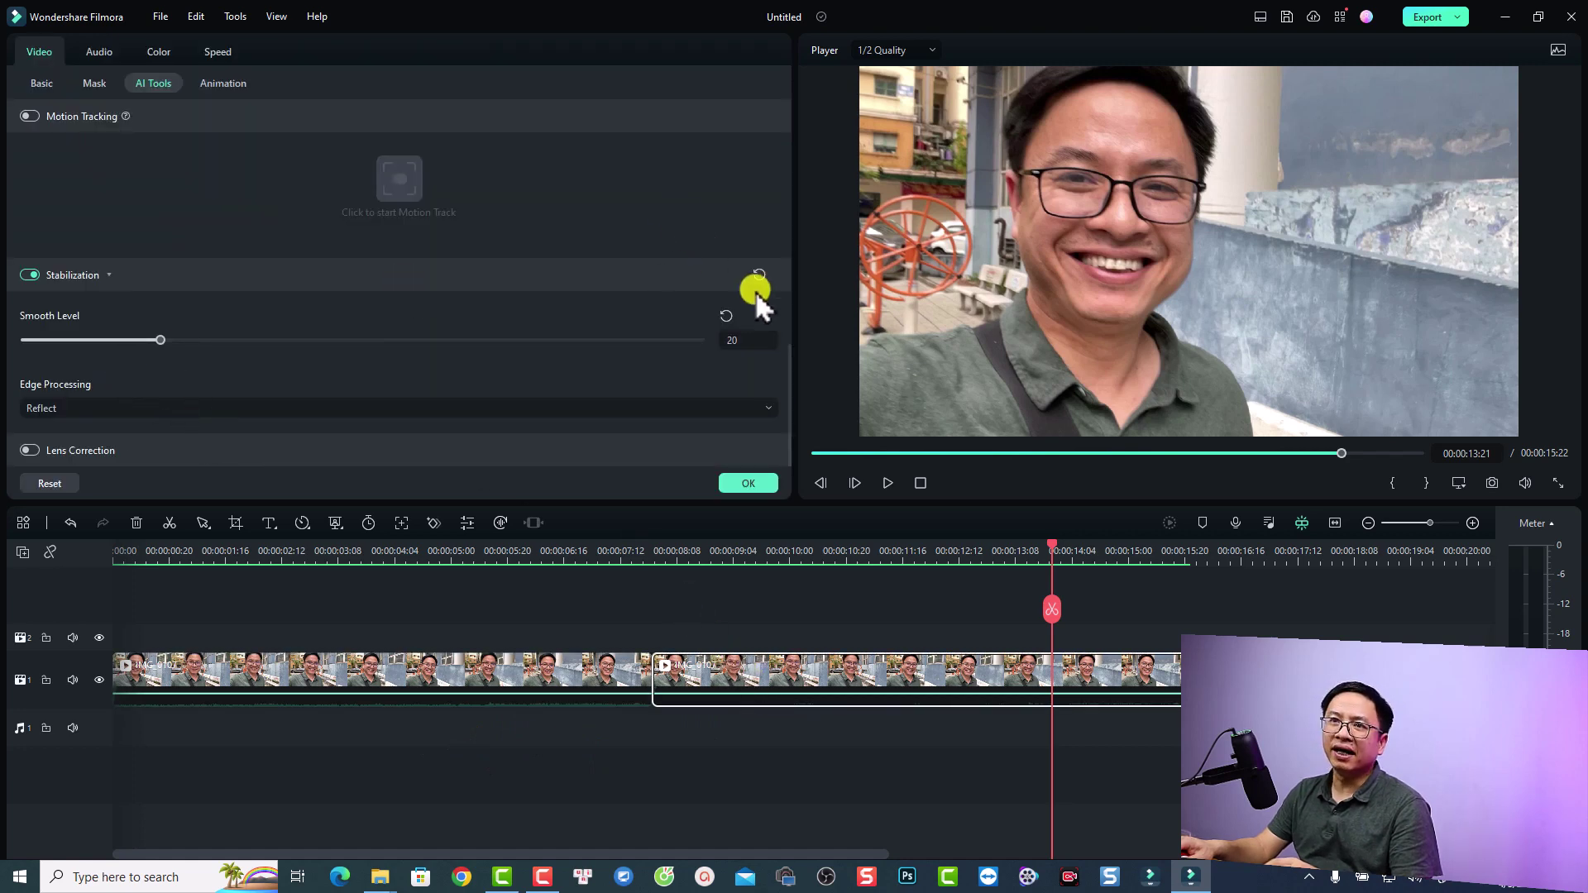